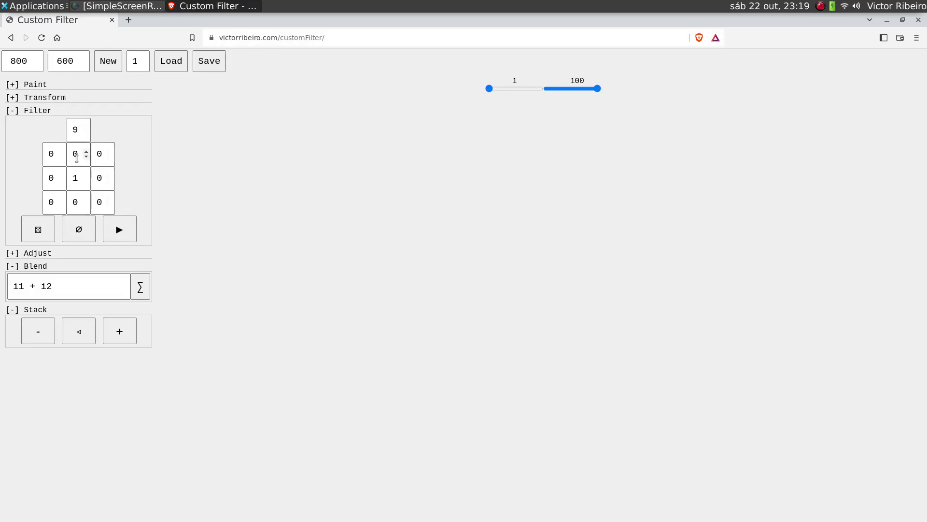
# Open the young-me.jpg photo onto the canvas.
pyautogui.click(171, 59)
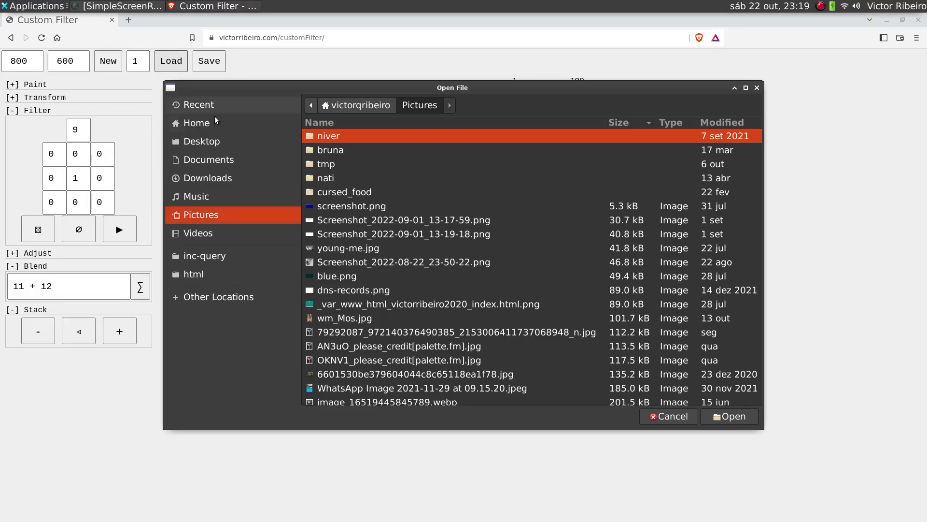
pyautogui.click(387, 248)
pyautogui.click(730, 417)
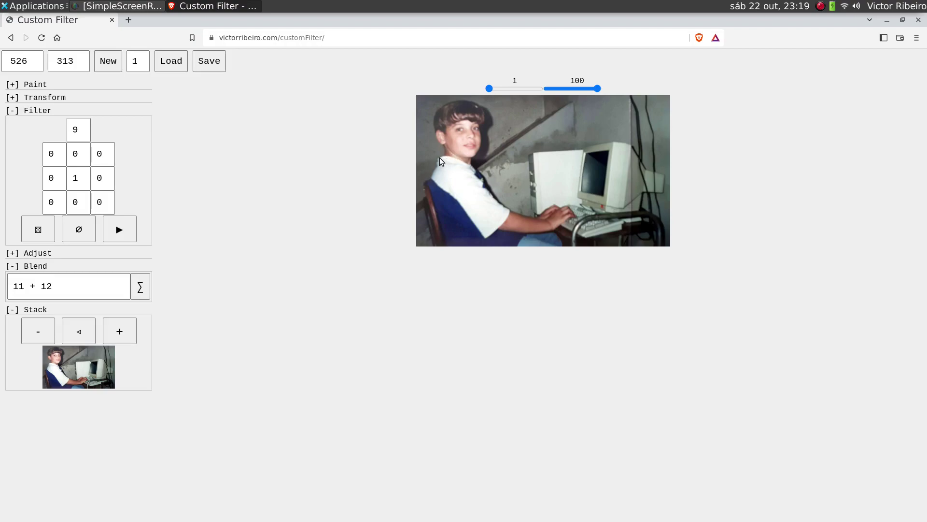
# Set the kernel to 0,-1,0 / -1,4,-1 / 0,-1,0 and apply it to the photo.
pyautogui.click(62, 181)
pyautogui.click(110, 180)
pyautogui.click(87, 156)
pyautogui.click(87, 204)
pyautogui.click(86, 176)
pyautogui.doubleClick(85, 176)
pyautogui.click(119, 228)
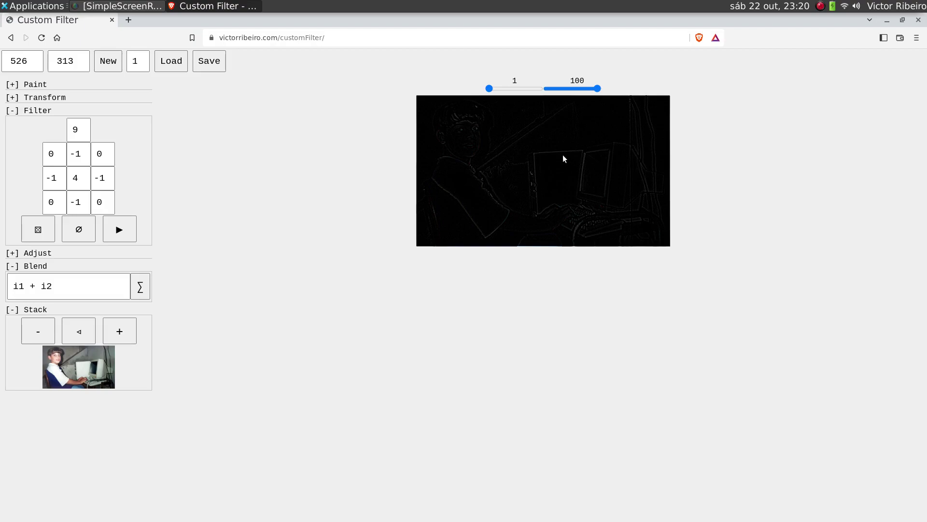
# Add the edge image to the stack and compare it with the original photo.
pyautogui.click(121, 331)
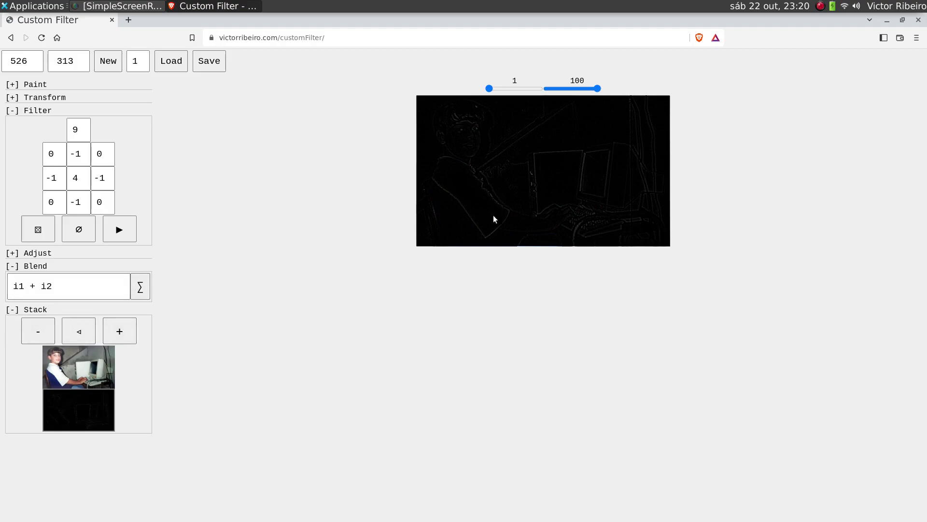
pyautogui.click(89, 372)
pyautogui.click(69, 418)
# Confirm the blend formula reads i1 + i2 and blend the two stacked images.
pyautogui.click(73, 289)
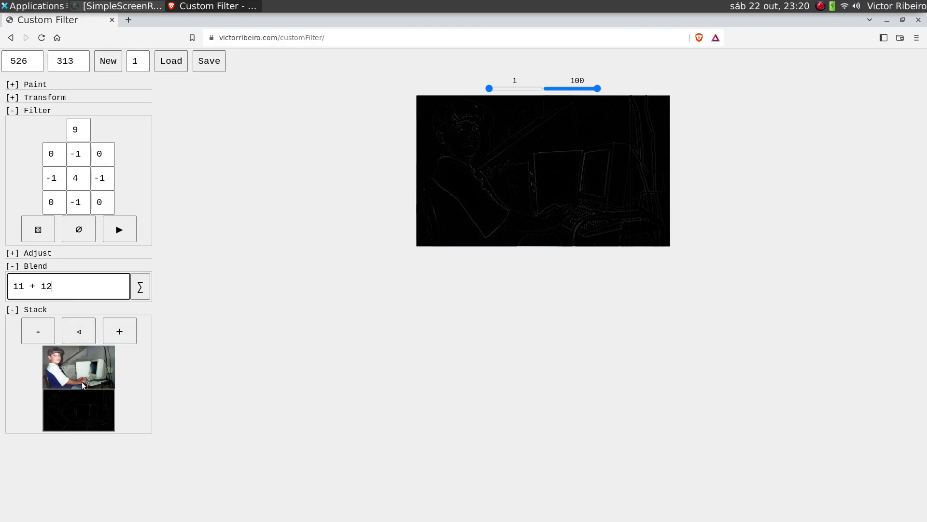
pyautogui.keyDown('shift'); pyautogui.click(35, 286); pyautogui.keyUp('shift')
pyautogui.keyDown('shift'); pyautogui.click(11, 286); pyautogui.keyUp('shift')
pyautogui.click(68, 286)
pyautogui.click(139, 287)
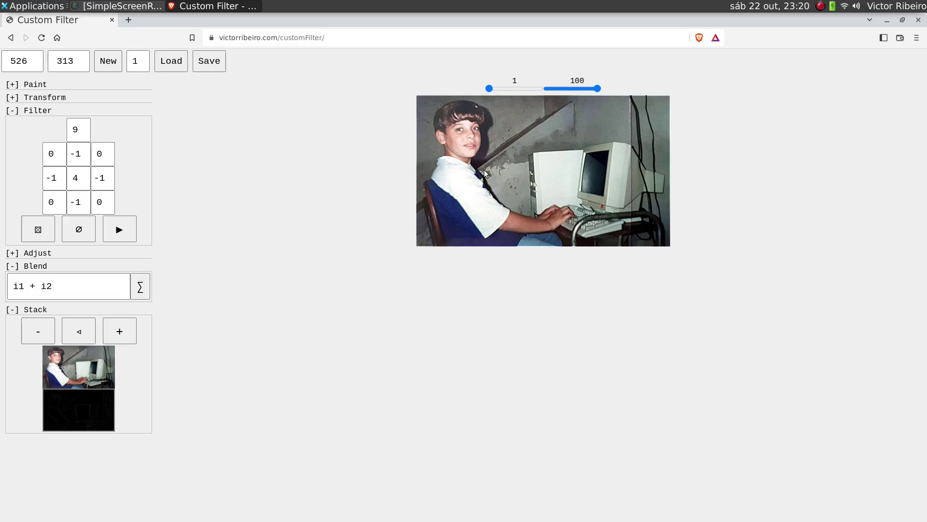
# Show the original photo from the stack and blend it with the edge image again.
pyautogui.click(485, 186)
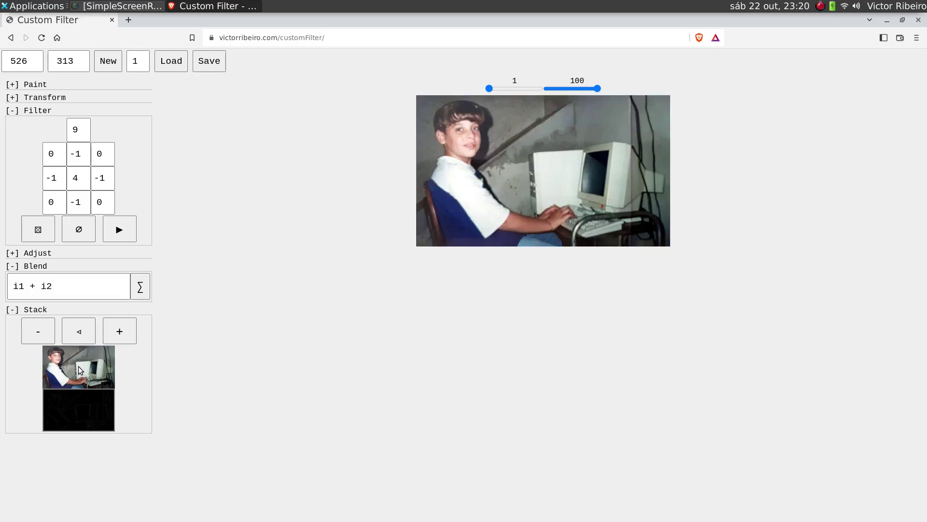
pyautogui.click(140, 286)
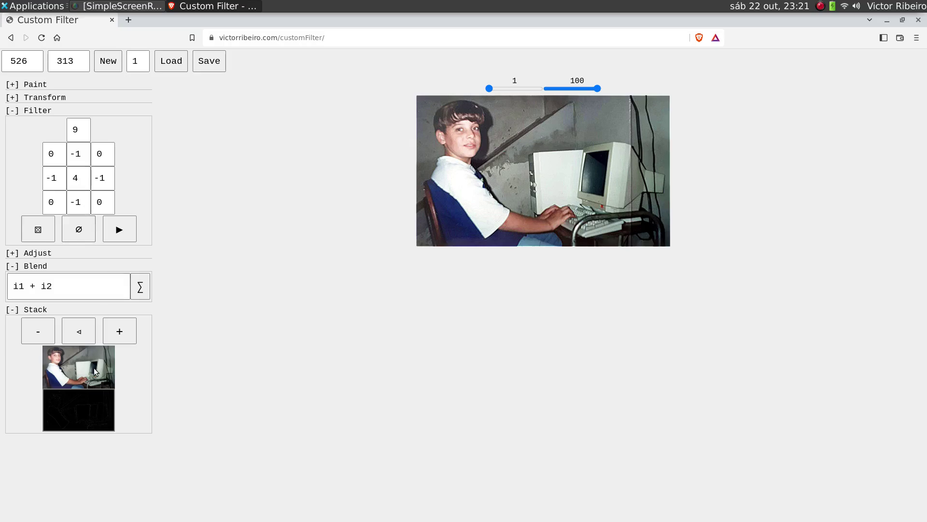
# Drop the old edge layer and apply a 0,1,0 / 1,-4,1 / 0,1,0 kernel to the photo.
pyautogui.click(47, 332)
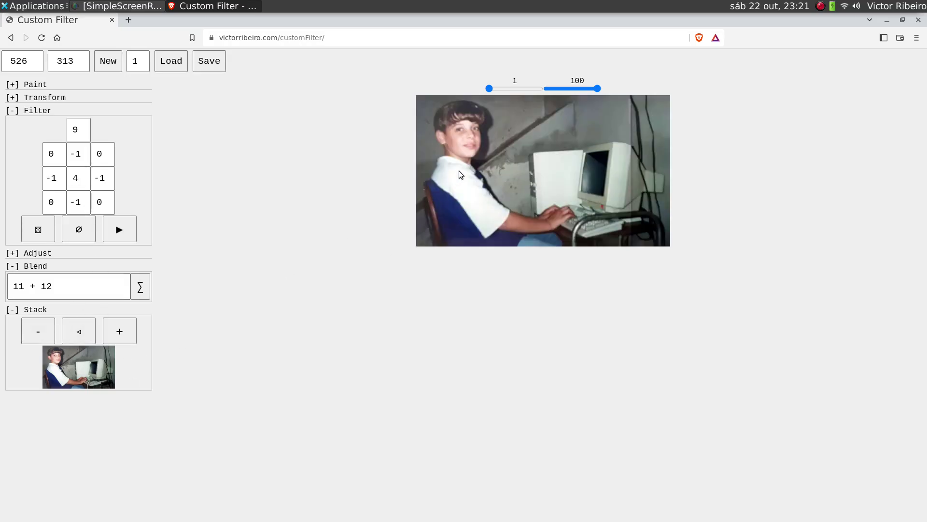
pyautogui.click(62, 175)
pyautogui.click(110, 175)
pyautogui.click(109, 175)
pyautogui.click(85, 152)
pyautogui.click(86, 151)
pyautogui.click(85, 200)
pyautogui.click(86, 200)
pyautogui.click(86, 176)
pyautogui.doubleClick(86, 184)
pyautogui.click(118, 230)
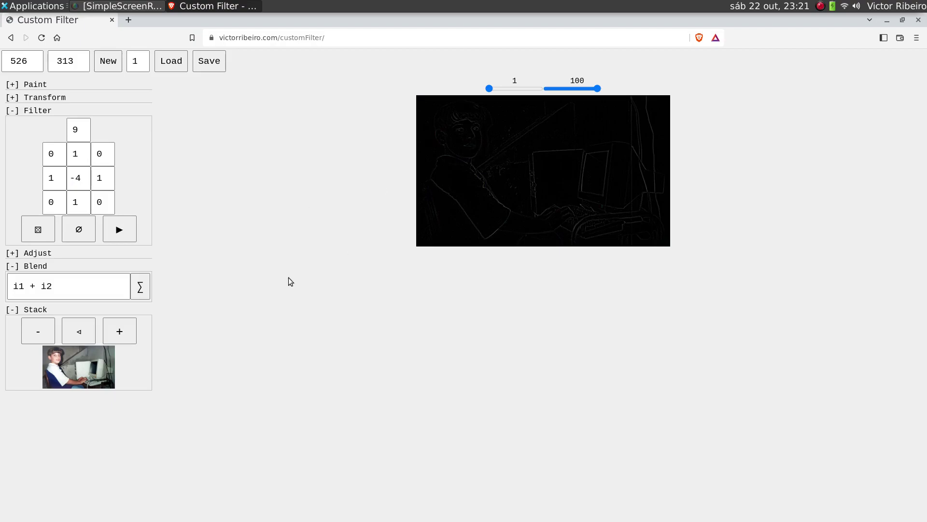
# Stack the new edge image, blend it into the photo, then delete the edge layer.
pyautogui.click(120, 330)
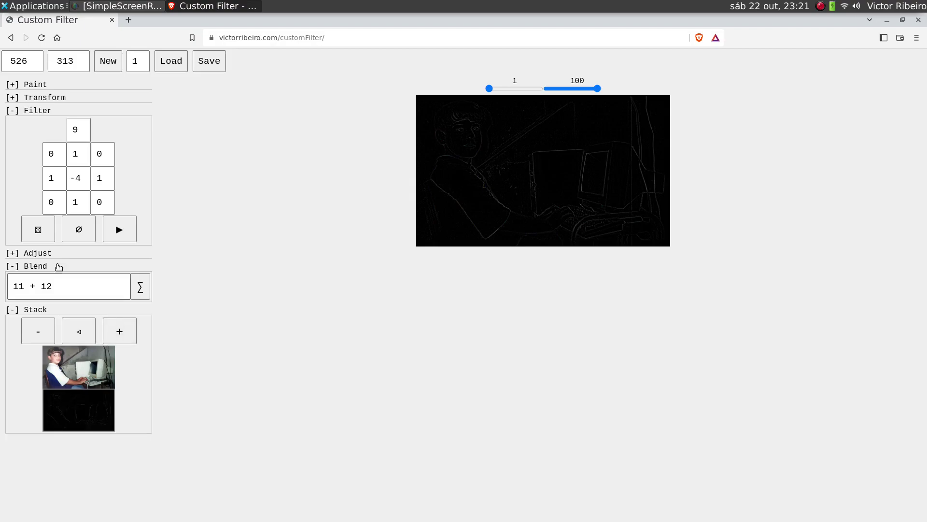
pyautogui.click(108, 357)
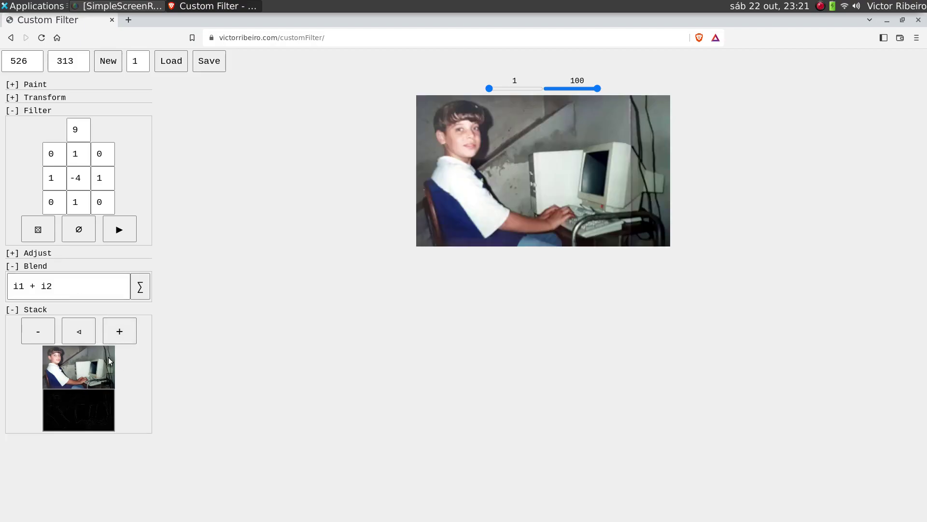
pyautogui.click(141, 288)
pyautogui.click(78, 332)
pyautogui.click(38, 331)
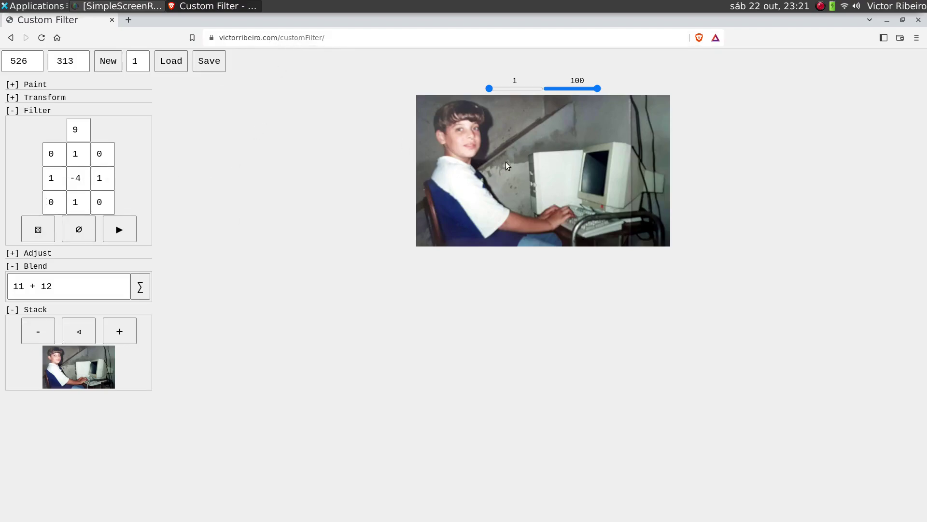
# Try a long series of random kernels on the photo.
pyautogui.click(42, 237)
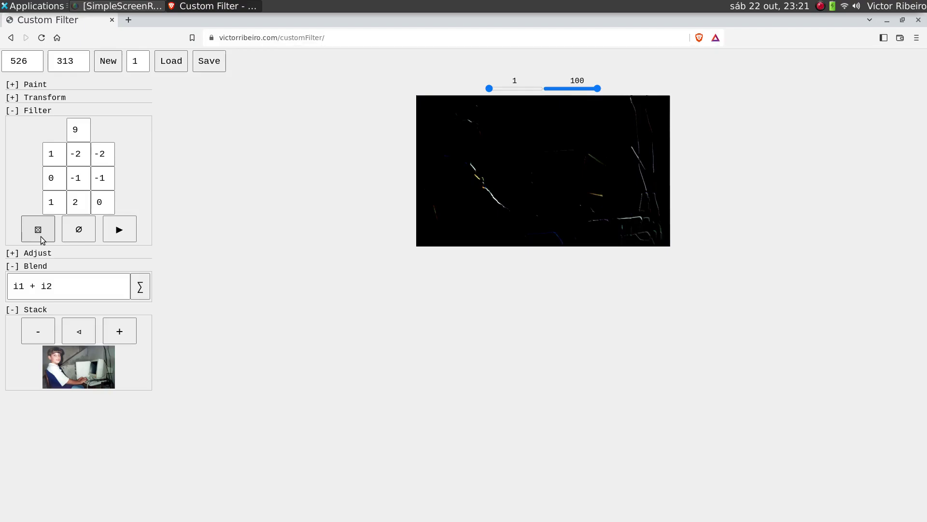
pyautogui.click(41, 236)
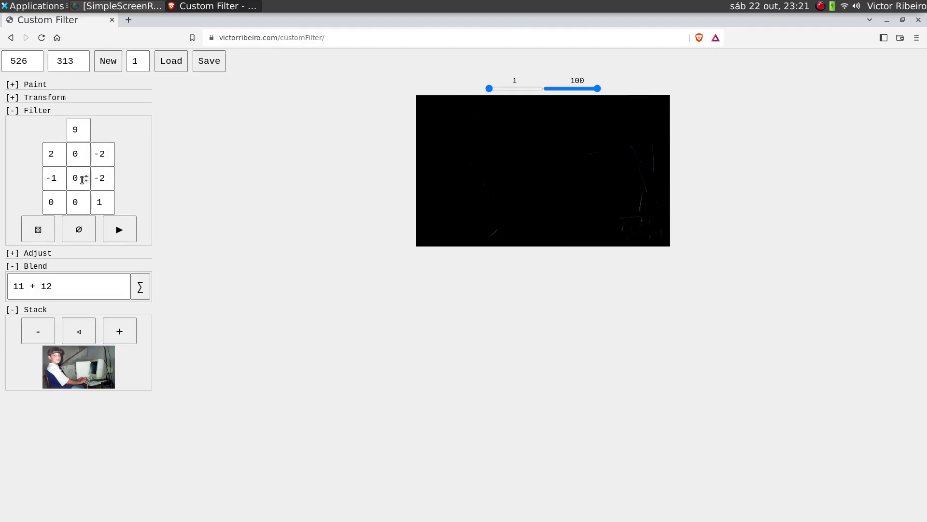
pyautogui.click(26, 238)
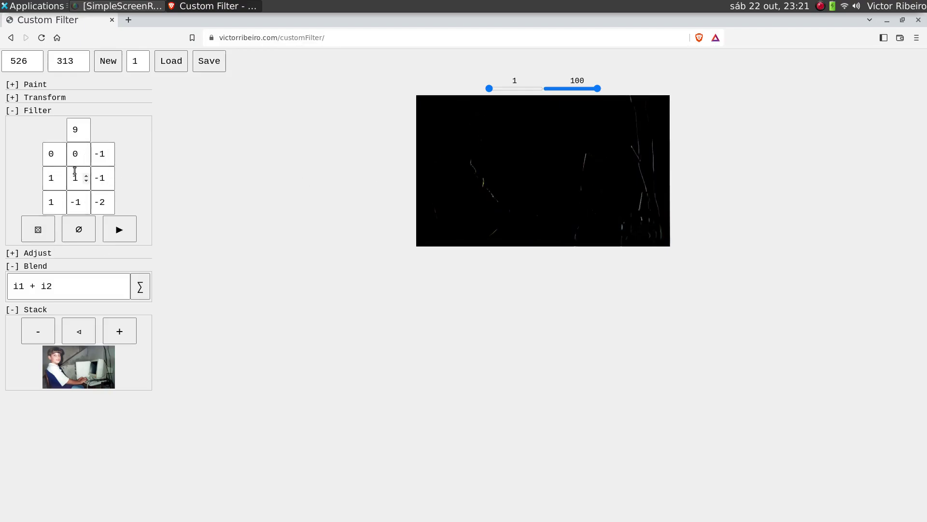
pyautogui.click(38, 229)
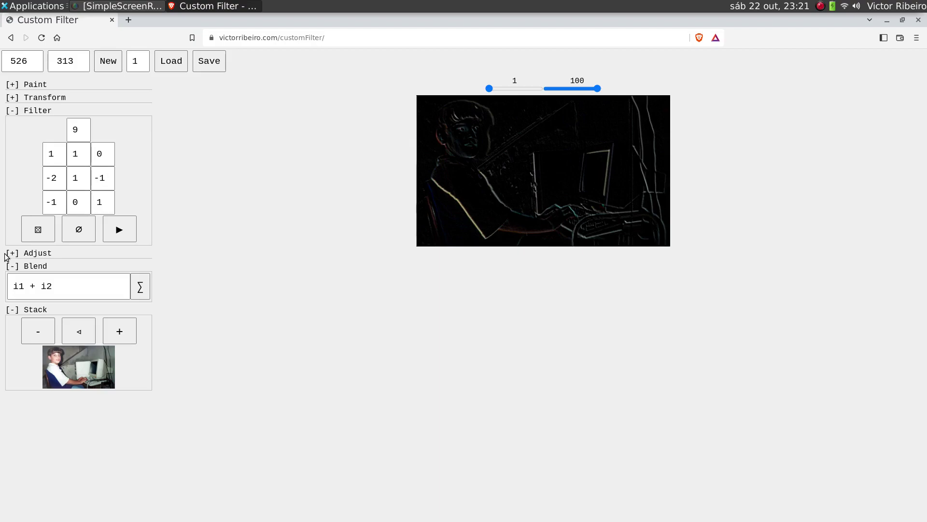
pyautogui.click(48, 227)
pyautogui.click(50, 227)
pyautogui.click(49, 227)
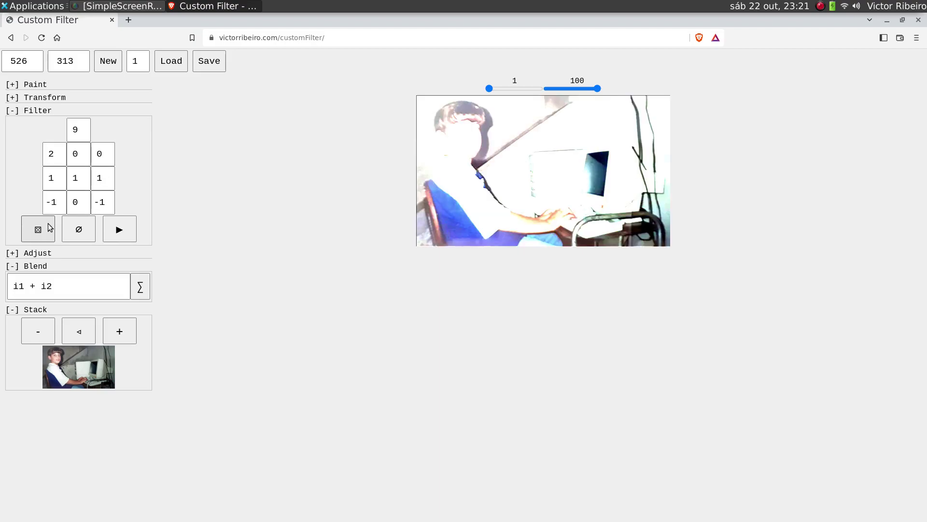
pyautogui.click(49, 227)
pyautogui.click(50, 227)
pyautogui.click(49, 227)
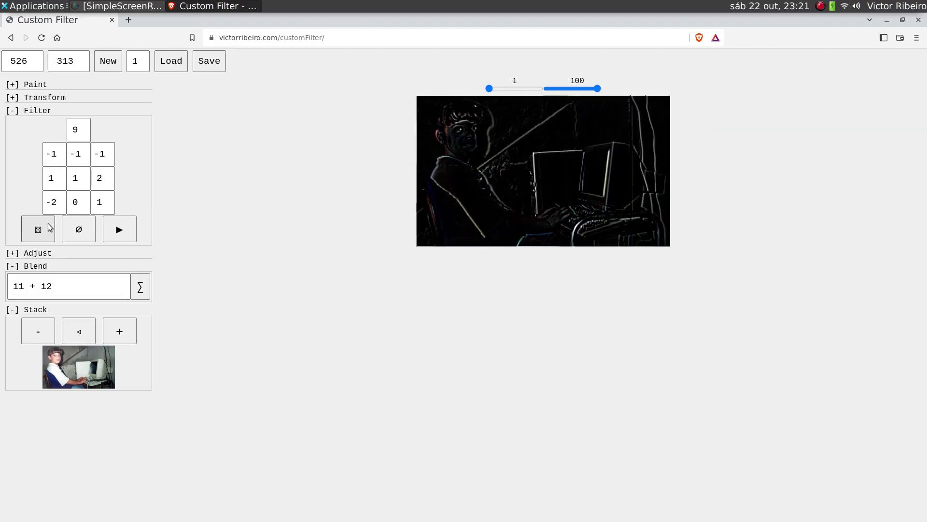
pyautogui.click(49, 225)
pyautogui.click(49, 225)
pyautogui.click(49, 225)
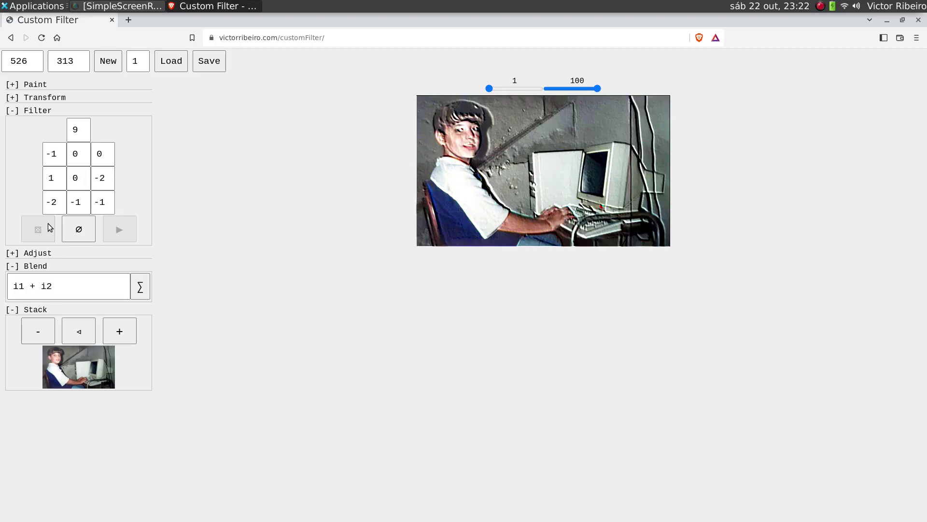
pyautogui.click(49, 225)
pyautogui.click(49, 224)
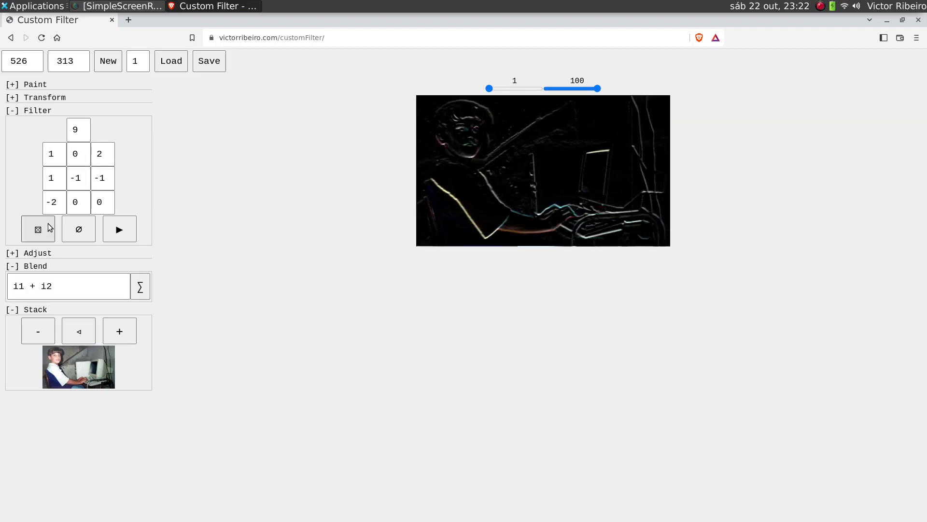
# Clear the kernel, set the centre to 1, and apply the identity kernel.
pyautogui.click(82, 228)
pyautogui.click(86, 175)
pyautogui.click(121, 225)
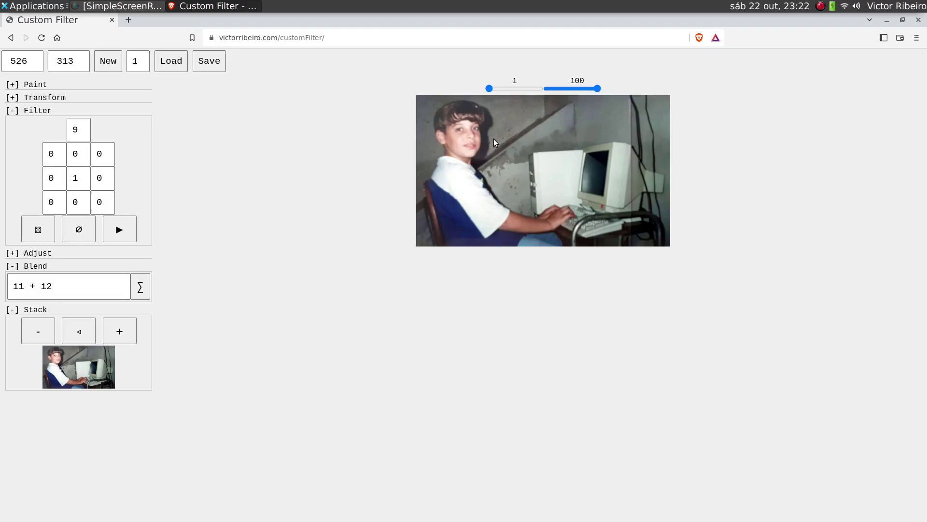
# Toggle the photo's colour inversion on and off twice, ending uninverted.
pyautogui.click(100, 256)
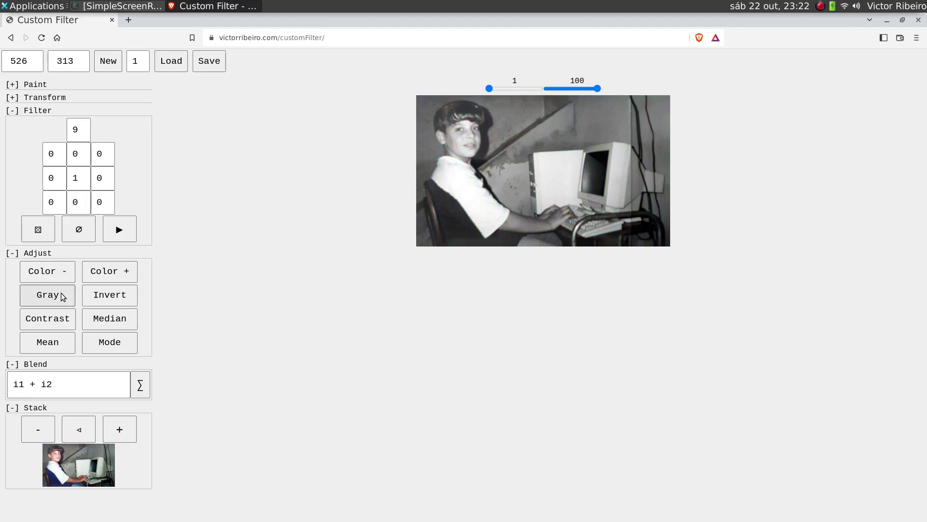
pyautogui.click(126, 297)
pyautogui.click(127, 297)
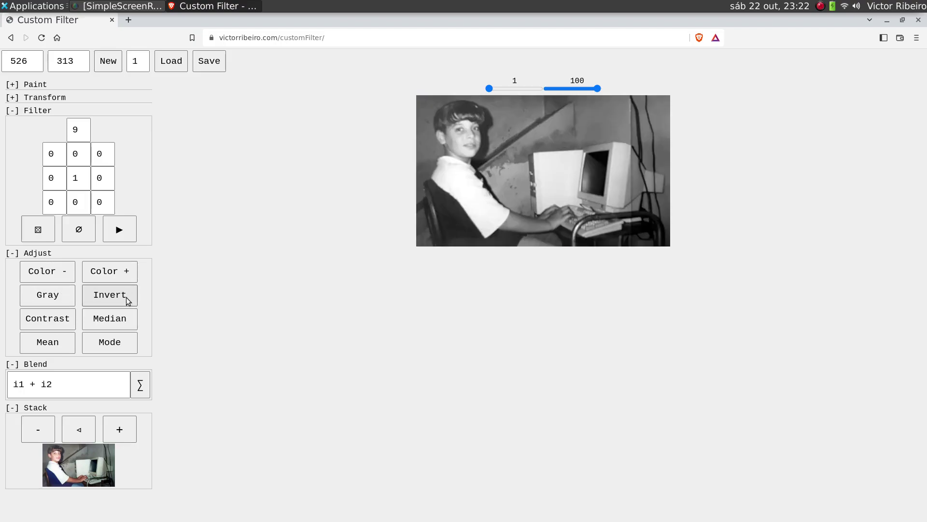
pyautogui.click(126, 297)
pyautogui.click(126, 297)
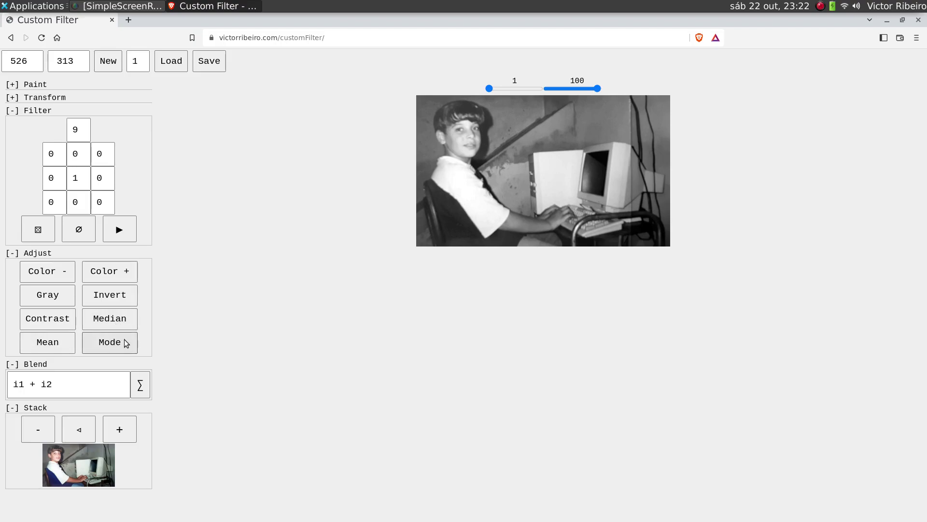
# Apply median, mean twice and mode smoothing, then undo back to the colour photo.
pyautogui.click(119, 324)
pyautogui.click(62, 347)
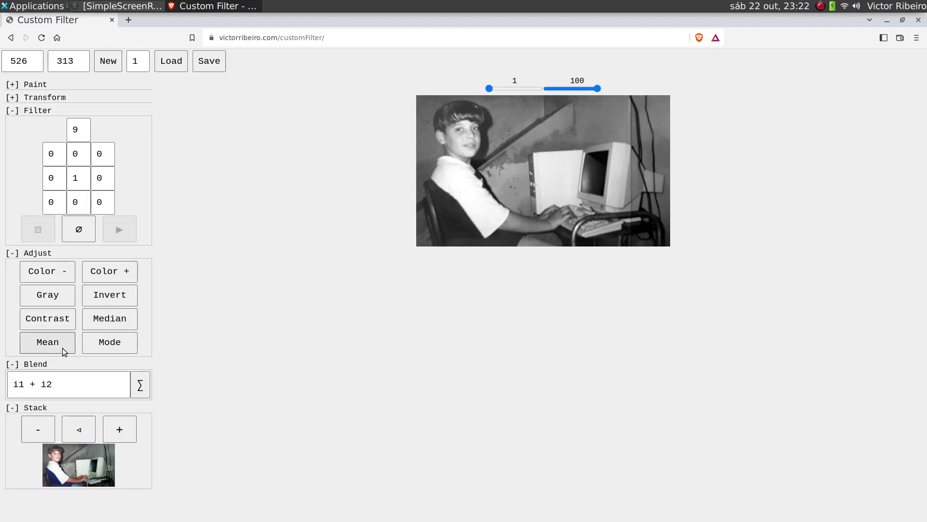
pyautogui.click(117, 347)
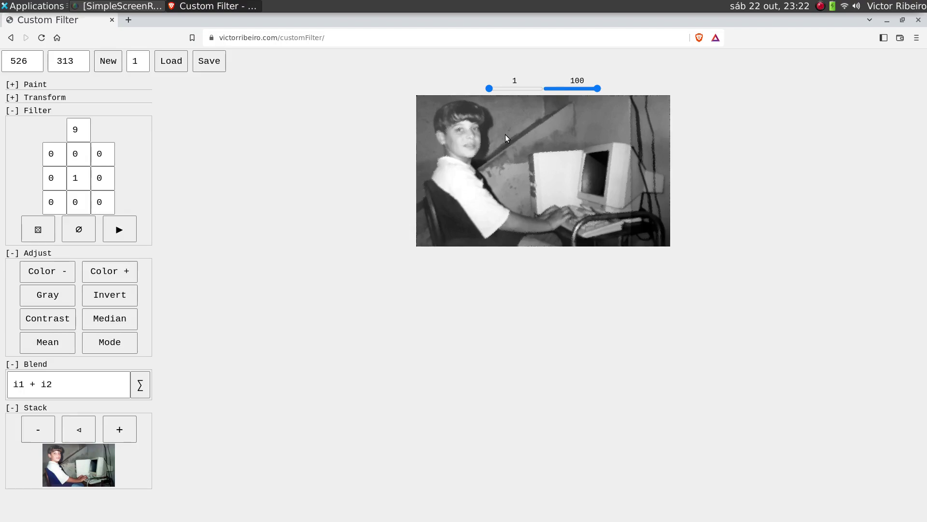
pyautogui.click(120, 347)
pyautogui.hotkey('ctrl', 'z')
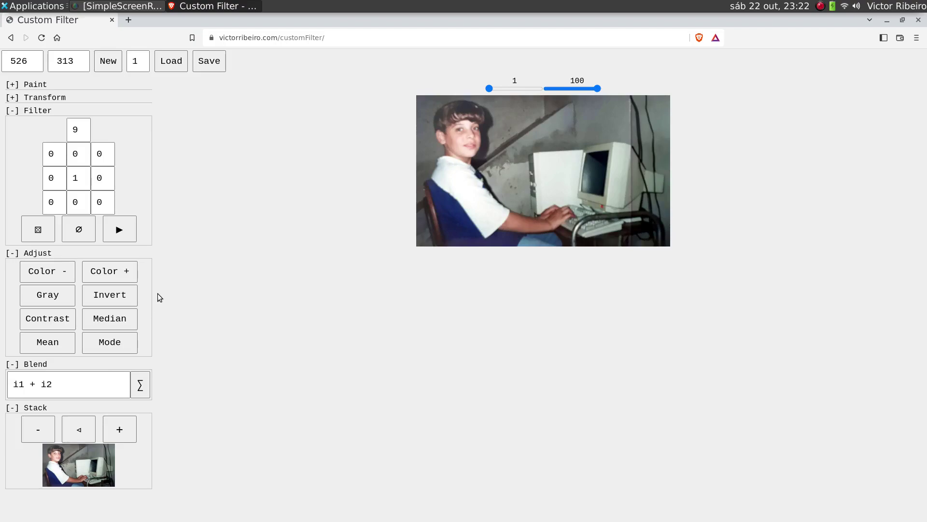
# Brush a soft black blob on the wall, then erase it.
pyautogui.click(92, 90)
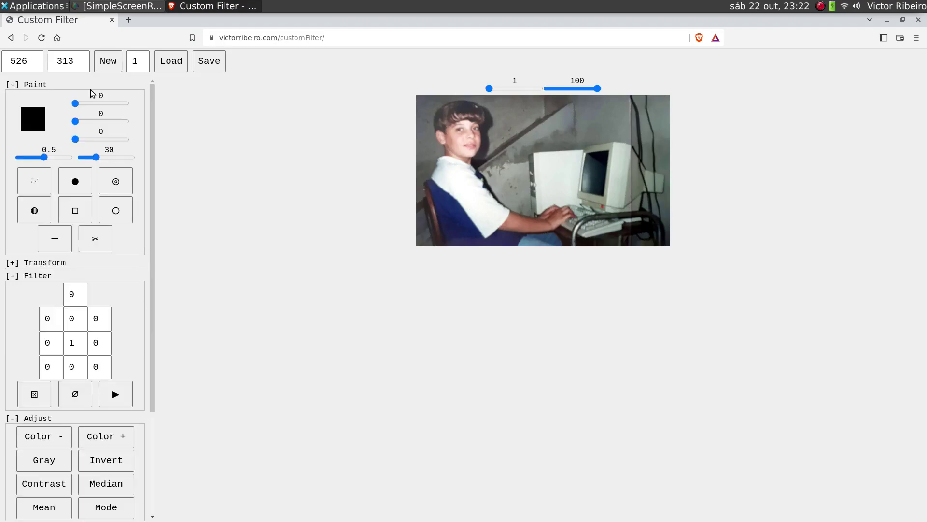
pyautogui.click(77, 182)
pyautogui.moveTo(568, 147)
pyautogui.mouseDown()
pyautogui.moveTo(555, 132)
pyautogui.moveTo(565, 146)
pyautogui.mouseUp()
pyautogui.click(116, 181)
# Draw rectangles on the wall, an ellipse on the computer case, and a line on the monitor edge.
pyautogui.click(77, 211)
pyautogui.moveTo(592, 104); pyautogui.dragTo(612, 121)
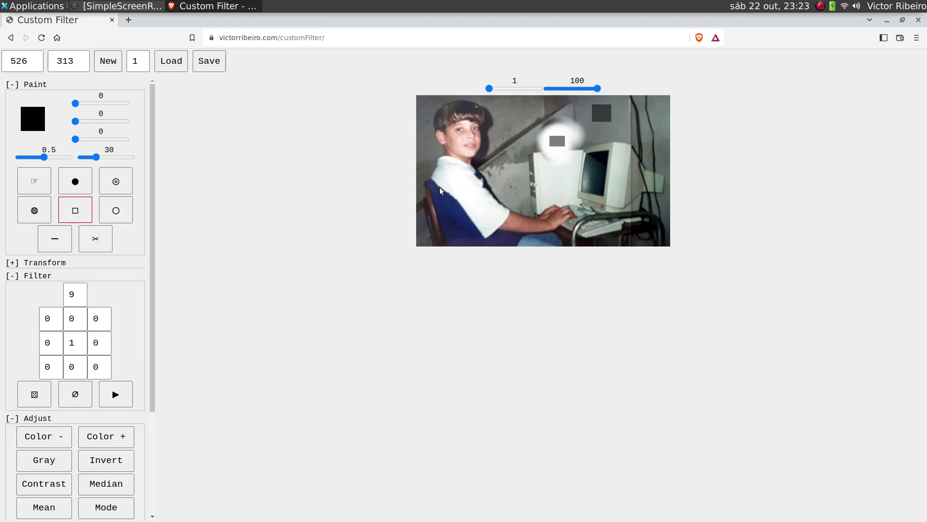
pyautogui.click(128, 211)
pyautogui.moveTo(543, 179); pyautogui.dragTo(555, 187)
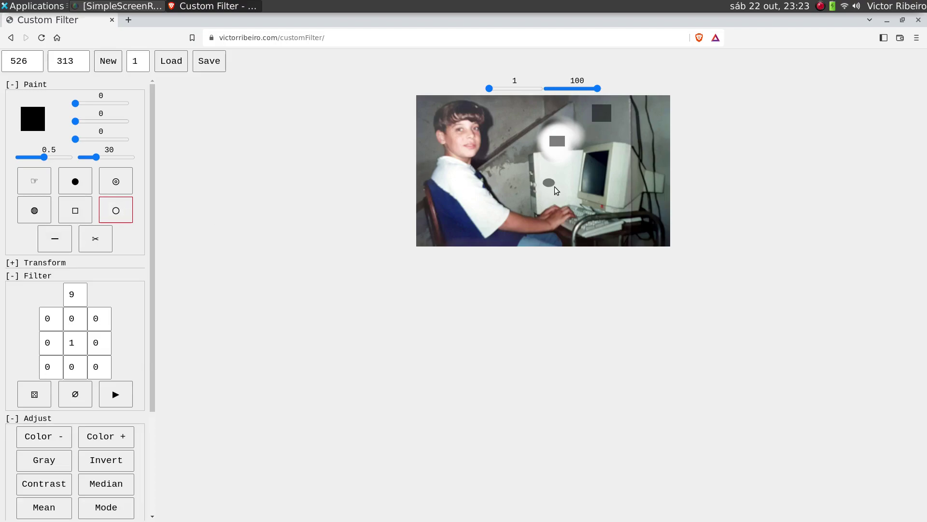
pyautogui.click(55, 238)
pyautogui.moveTo(605, 199); pyautogui.dragTo(605, 202)
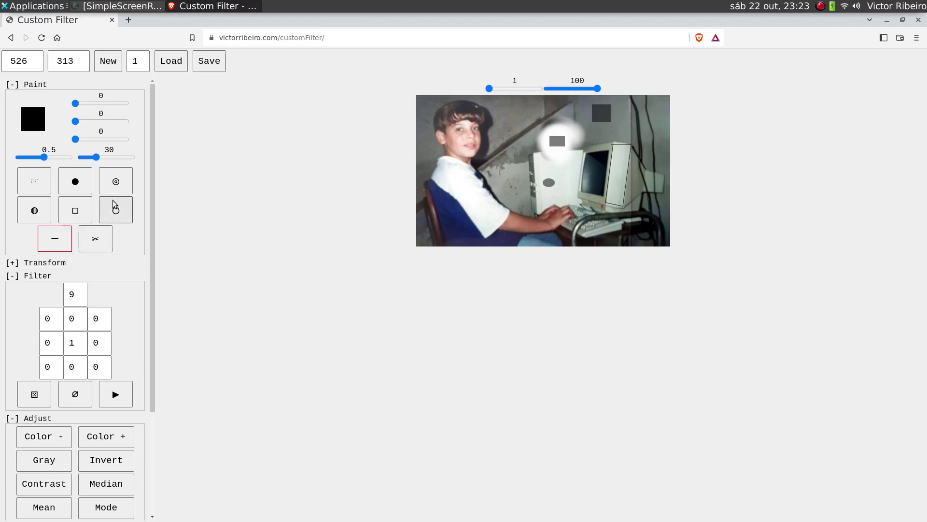
# Set the paint colour to orange RGB 186,87,0 and fill both rectangles and the ellipse.
pyautogui.click(32, 212)
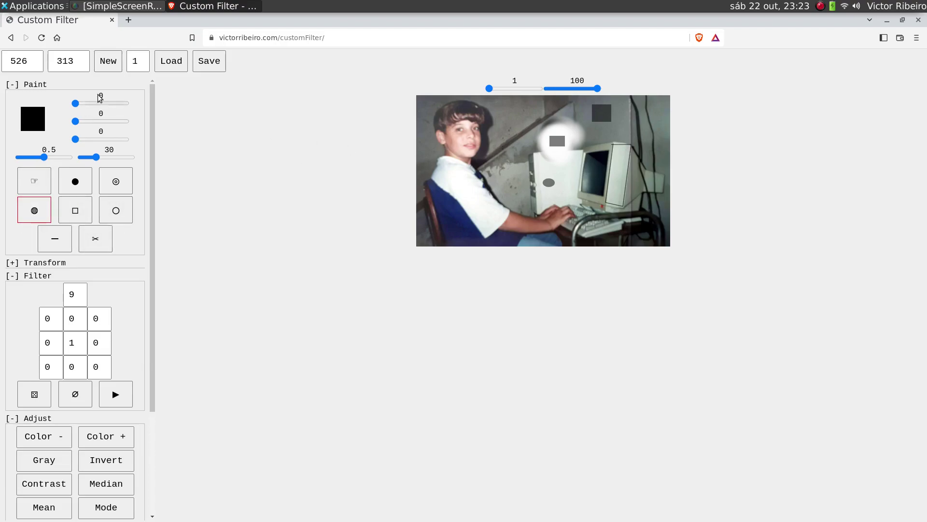
pyautogui.click(34, 211)
pyautogui.moveTo(94, 103)
pyautogui.mouseDown()
pyautogui.moveTo(127, 103)
pyautogui.moveTo(112, 103)
pyautogui.mouseUp()
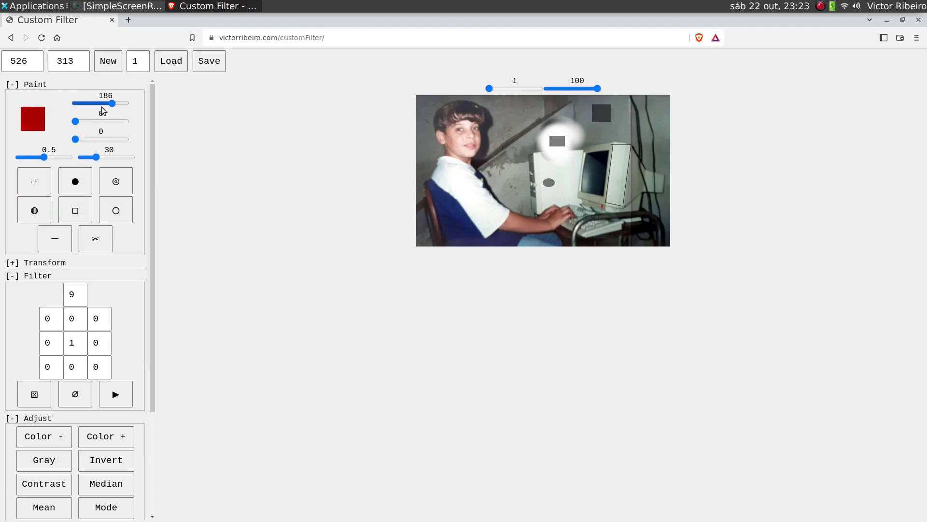
pyautogui.click(94, 122)
pyautogui.click(20, 212)
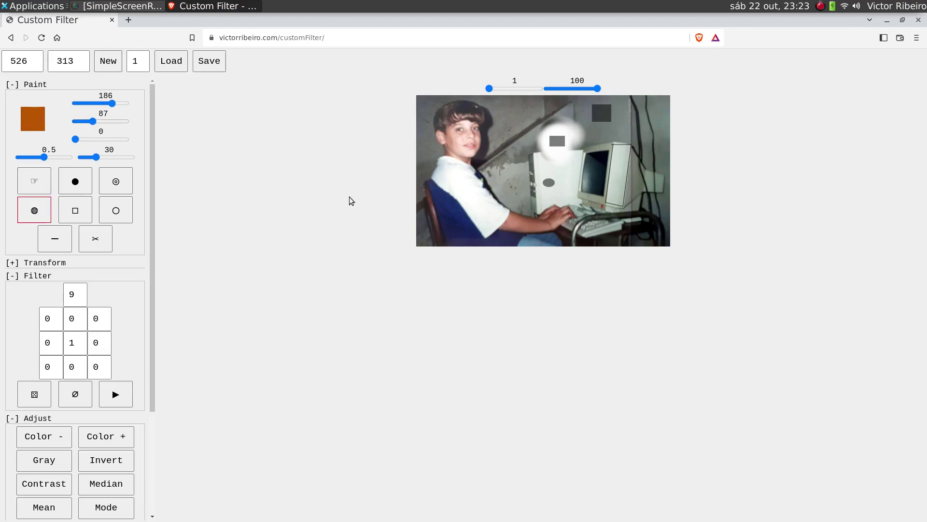
pyautogui.click(599, 119)
pyautogui.click(558, 143)
pyautogui.click(549, 183)
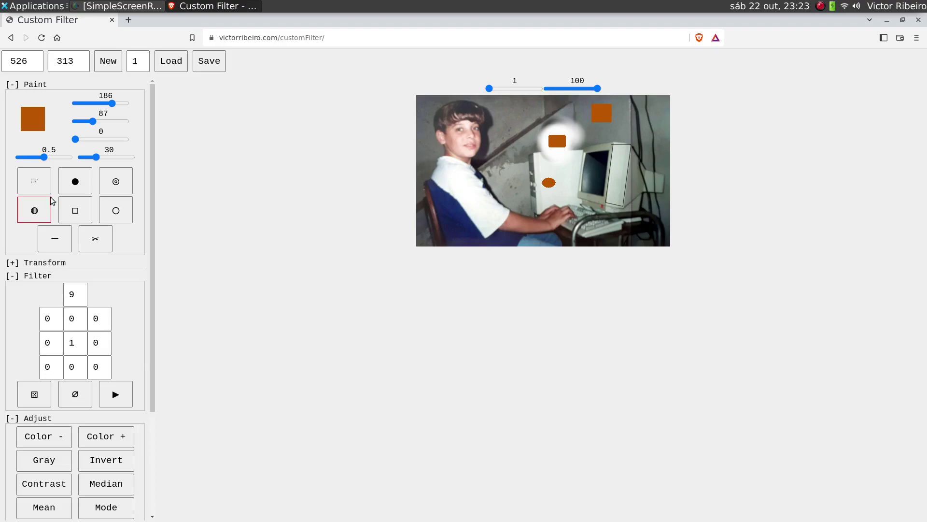
# Set up the soft brush with opacity 0.6 and size 56.
pyautogui.click(73, 212)
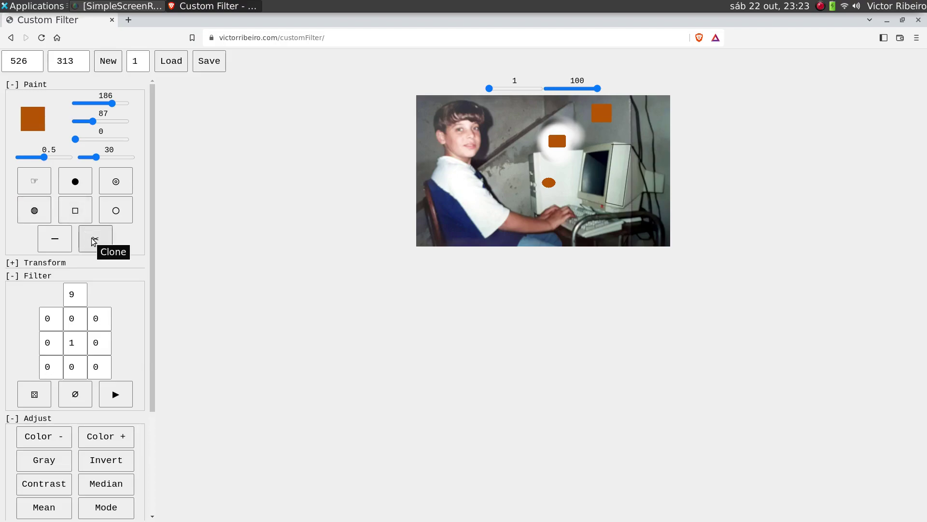
pyautogui.moveTo(44, 157)
pyautogui.mouseDown()
pyautogui.moveTo(79, 160)
pyautogui.moveTo(34, 161)
pyautogui.mouseUp()
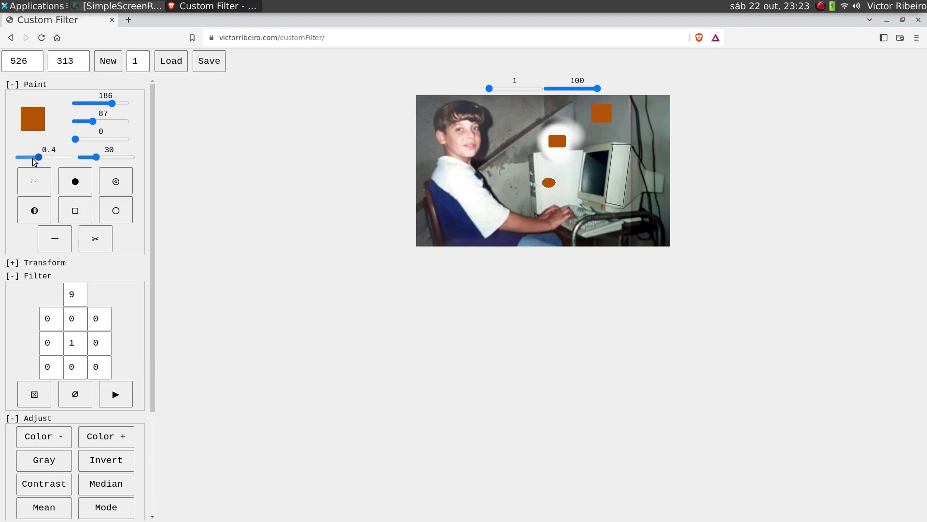
pyautogui.click(49, 157)
pyautogui.click(65, 180)
pyautogui.moveTo(48, 155); pyautogui.dragTo(19, 159)
pyautogui.click(23, 158)
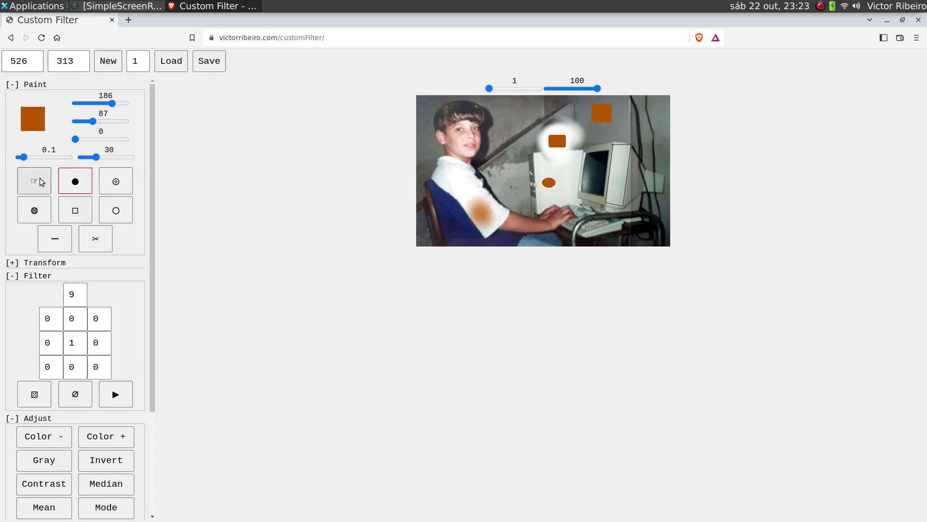
pyautogui.click(41, 158)
pyautogui.moveTo(41, 158); pyautogui.dragTo(70, 158)
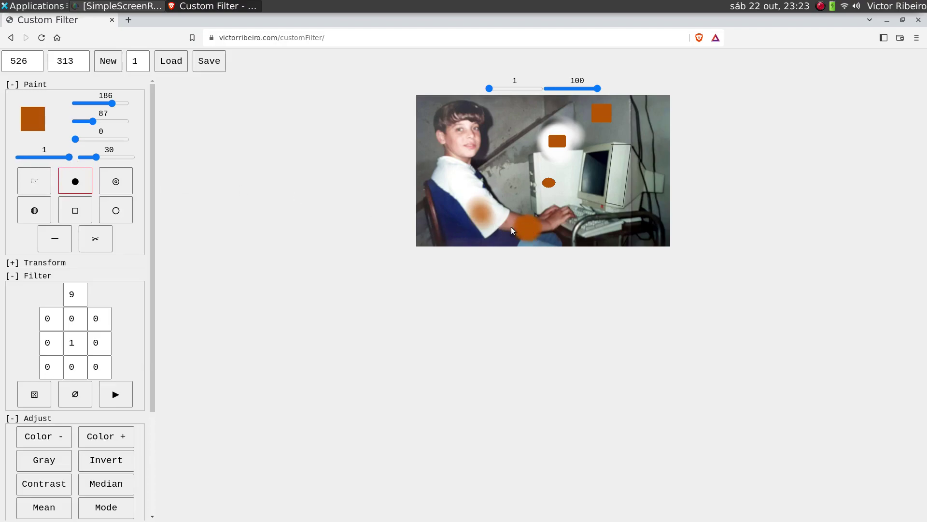
pyautogui.moveTo(33, 157); pyautogui.dragTo(109, 158)
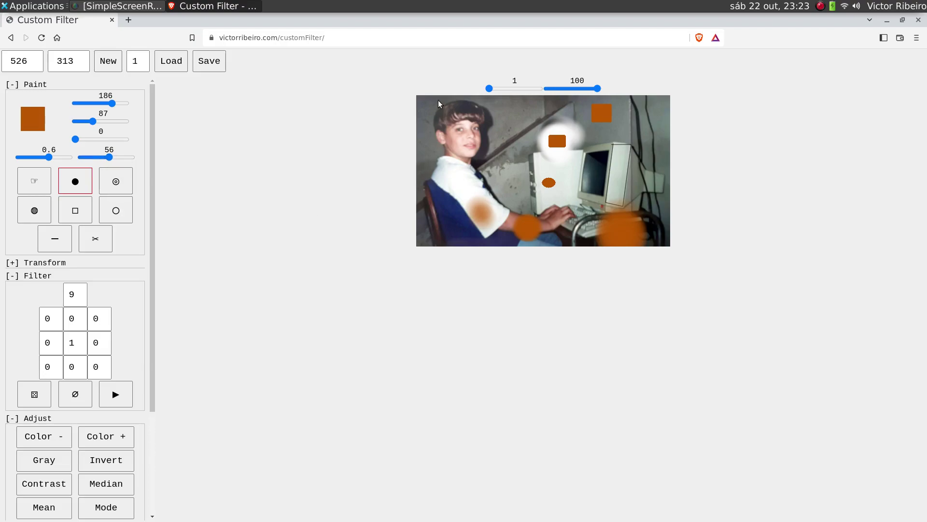
# Use the Clone tool to stamp copies of the boy's face beside the computer.
pyautogui.click(95, 238)
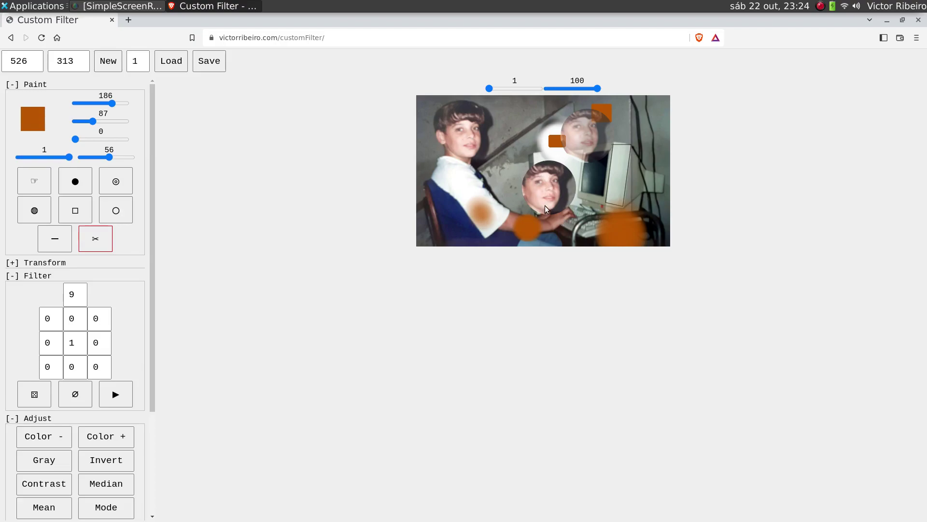
# Flip the photo horizontally and vertically twice each, then rotate it through quarter turns back upright.
pyautogui.click(91, 263)
pyautogui.click(52, 285)
pyautogui.click(54, 286)
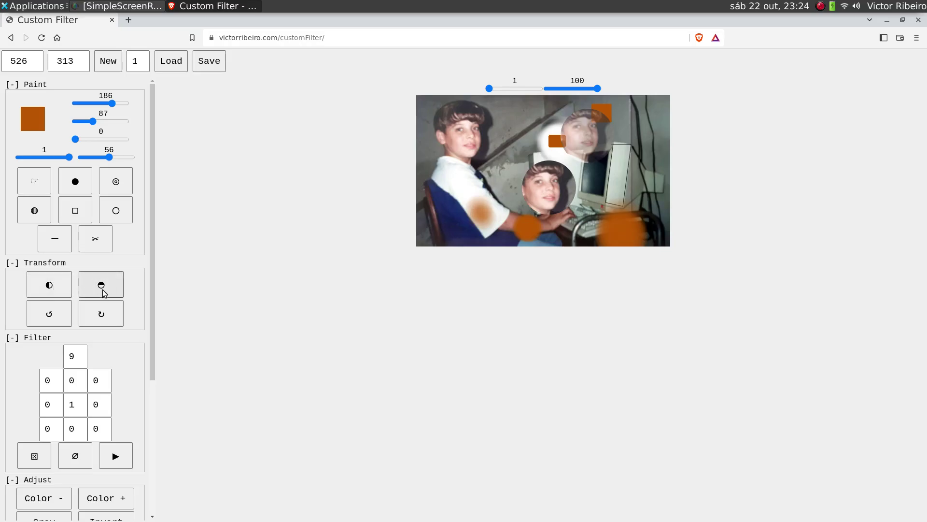
pyautogui.click(102, 289)
pyautogui.click(102, 290)
pyautogui.click(62, 313)
pyautogui.click(61, 313)
pyautogui.click(61, 313)
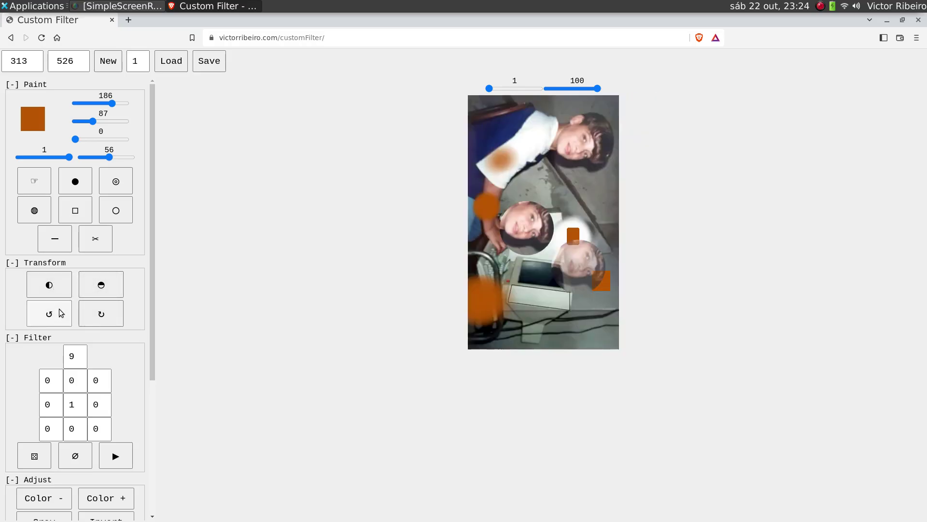
pyautogui.click(61, 313)
pyautogui.click(61, 313)
pyautogui.click(61, 313)
pyautogui.click(59, 308)
pyautogui.click(59, 309)
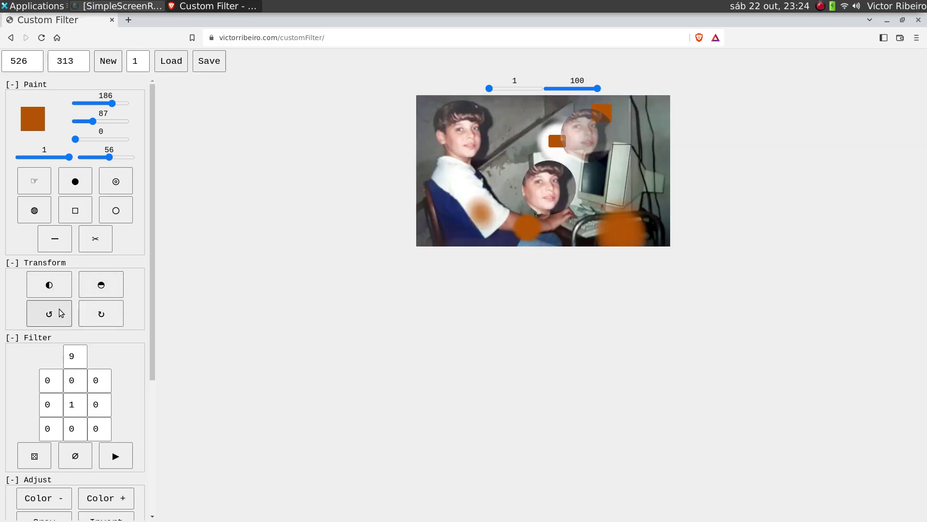
pyautogui.scroll(-5, 98, 250)
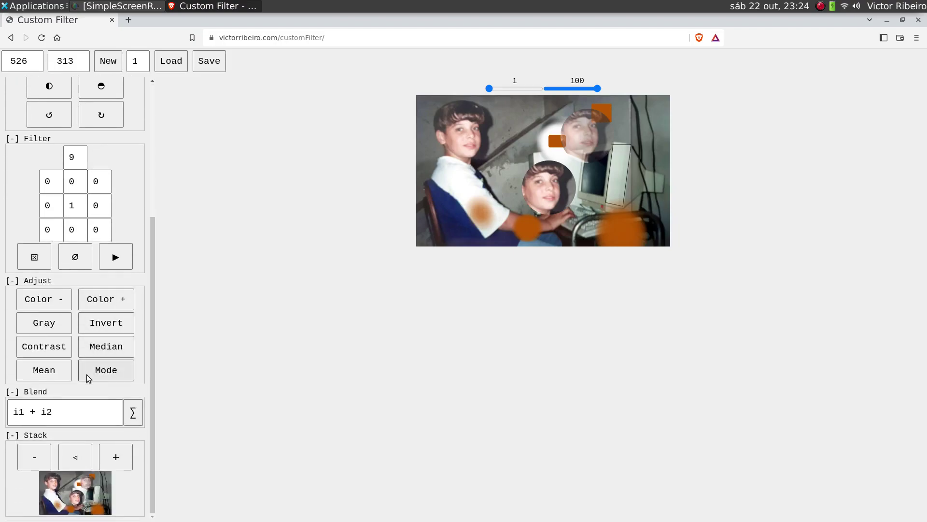
pyautogui.scroll(5, 129, 372)
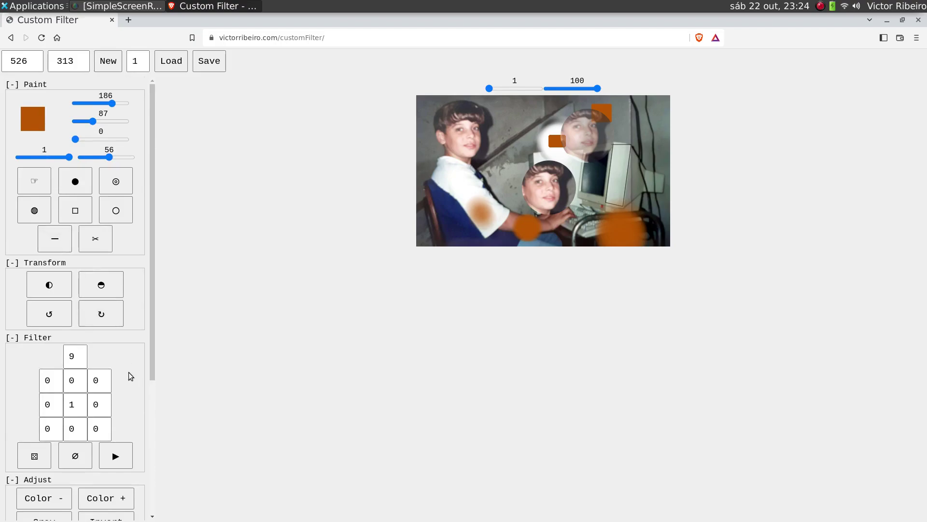
pyautogui.scroll(-2, 62, 323)
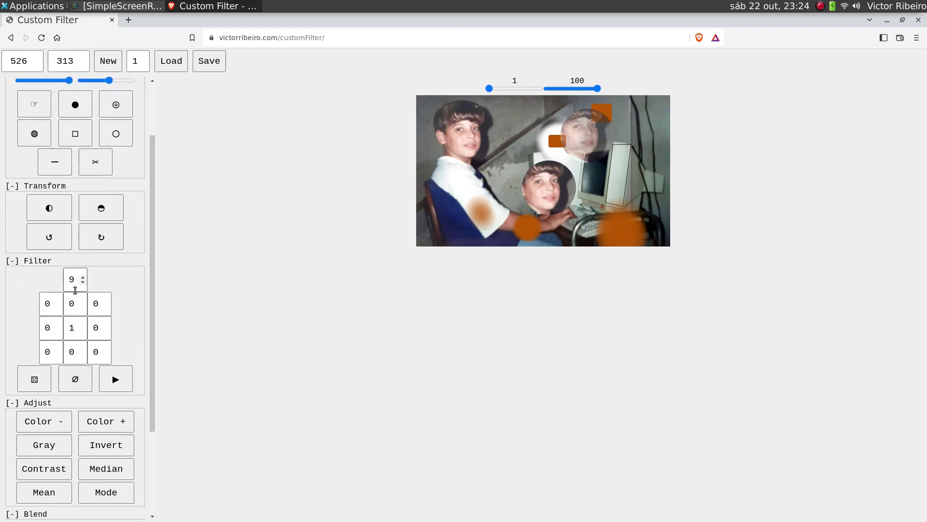
pyautogui.click(82, 277)
pyautogui.click(83, 277)
pyautogui.click(82, 277)
pyautogui.click(82, 276)
pyautogui.click(83, 277)
pyautogui.click(83, 276)
pyautogui.click(83, 276)
pyautogui.click(83, 277)
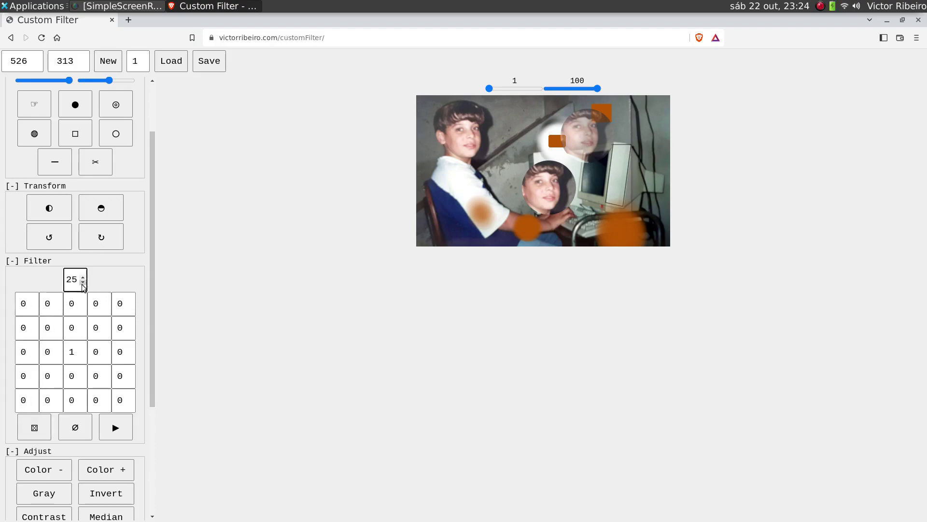
pyautogui.click(83, 283)
pyautogui.click(83, 283)
pyautogui.click(83, 283)
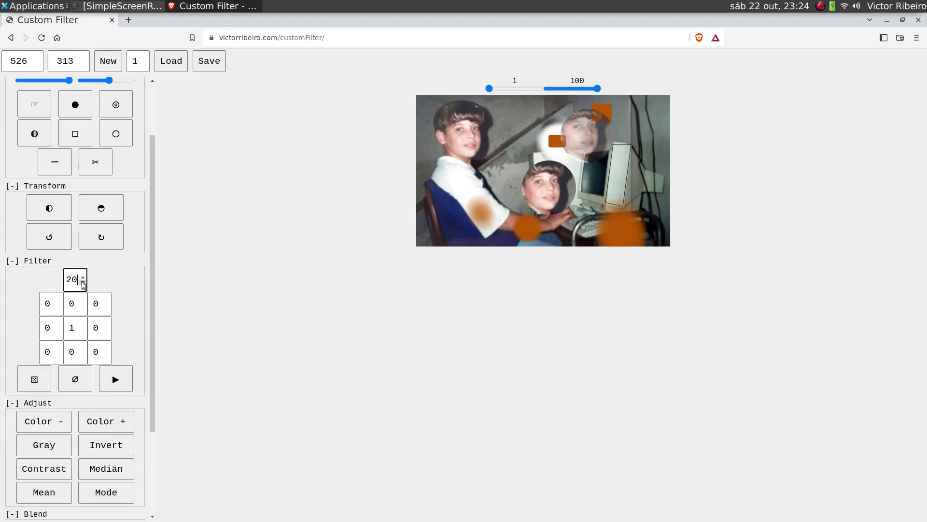
pyautogui.click(83, 283)
pyautogui.click(83, 283)
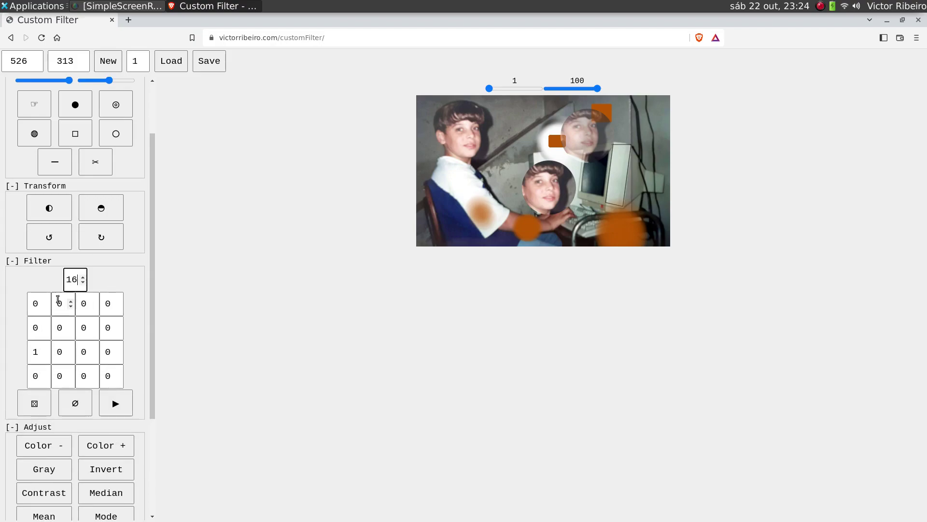
pyautogui.click(83, 283)
pyautogui.click(83, 283)
pyautogui.click(83, 283)
pyautogui.click(83, 283)
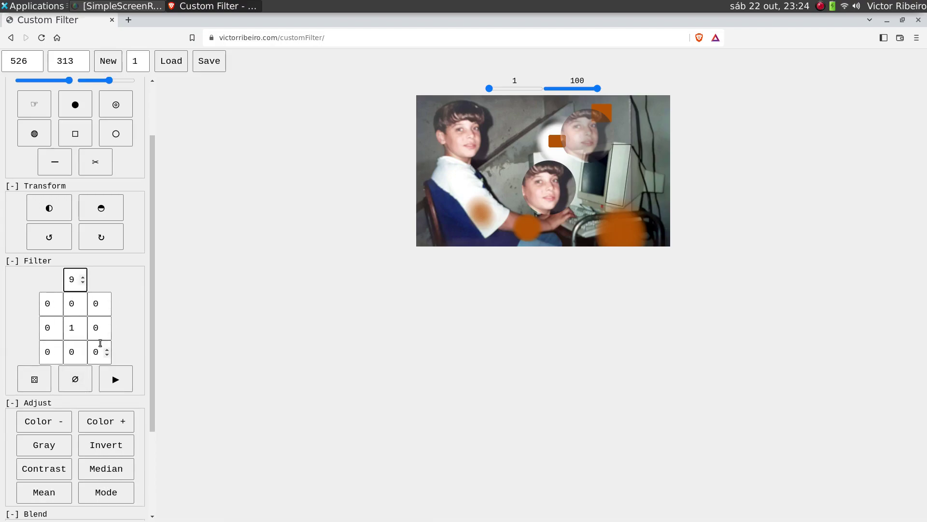
pyautogui.scroll(-3, 102, 323)
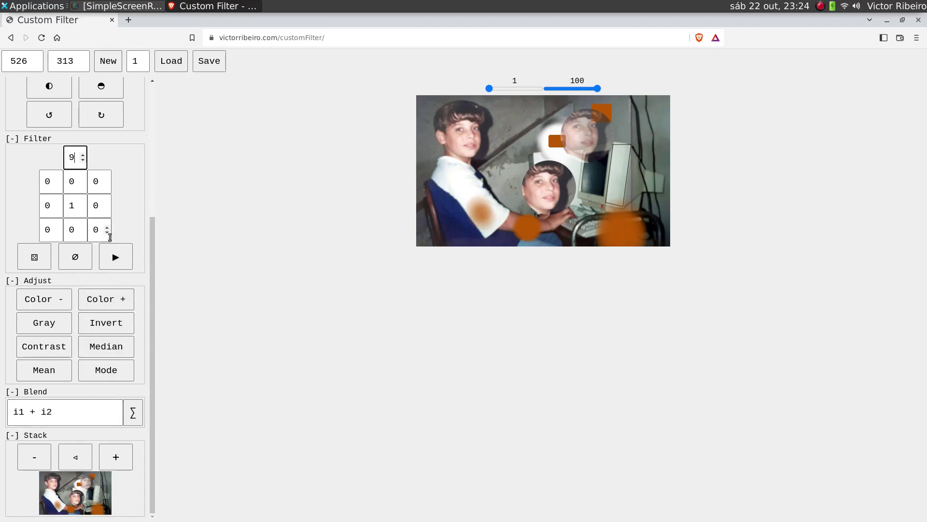
pyautogui.scroll(4, 110, 236)
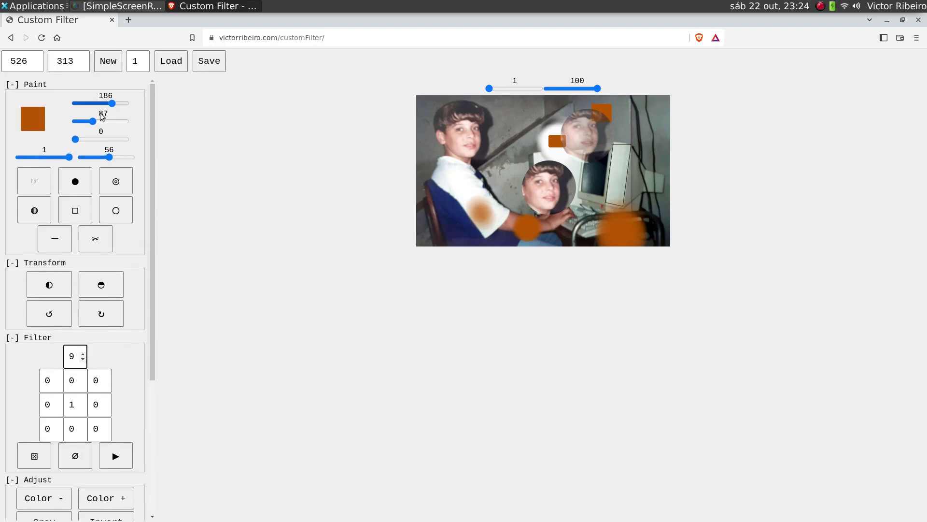
# Create a new blank canvas, set the paint colour to black, and brush a large soft circle at upper left.
pyautogui.click(112, 62)
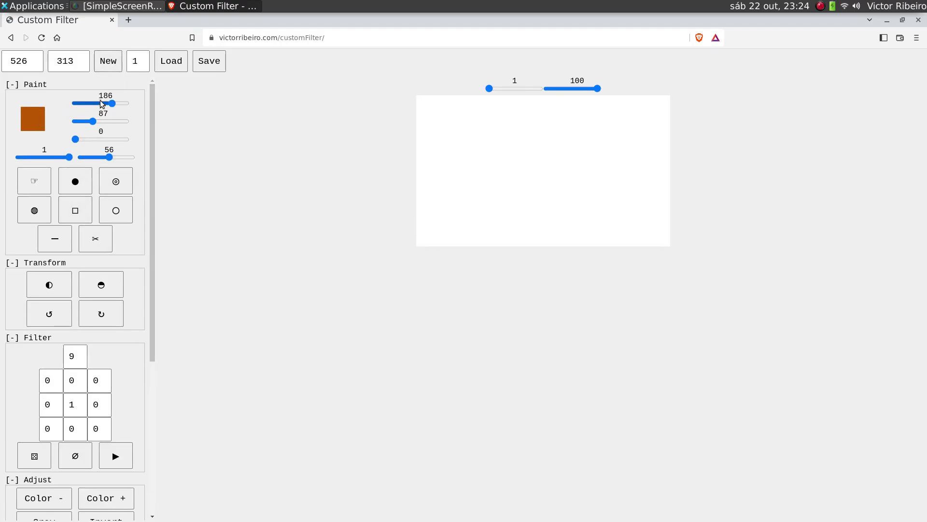
pyautogui.moveTo(111, 103)
pyautogui.mouseDown()
pyautogui.moveTo(53, 102)
pyautogui.moveTo(31, 129)
pyautogui.mouseUp()
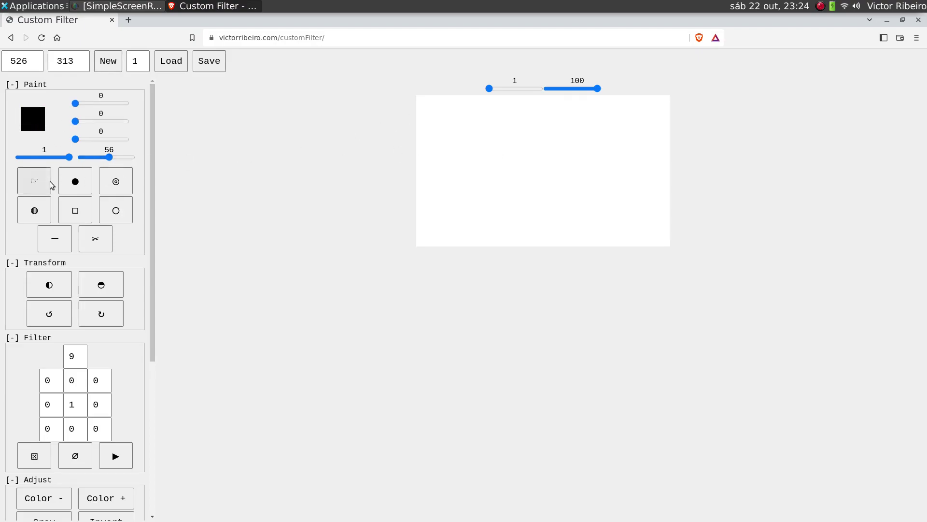
pyautogui.click(75, 181)
pyautogui.click(460, 139)
pyautogui.moveTo(459, 139); pyautogui.dragTo(467, 142)
pyautogui.scroll(-5, 141, 372)
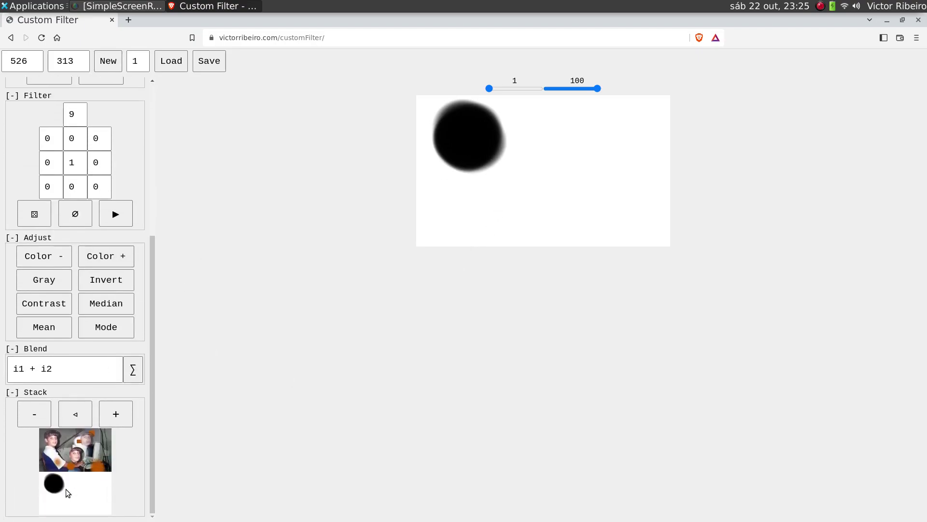
pyautogui.scroll(5, 89, 476)
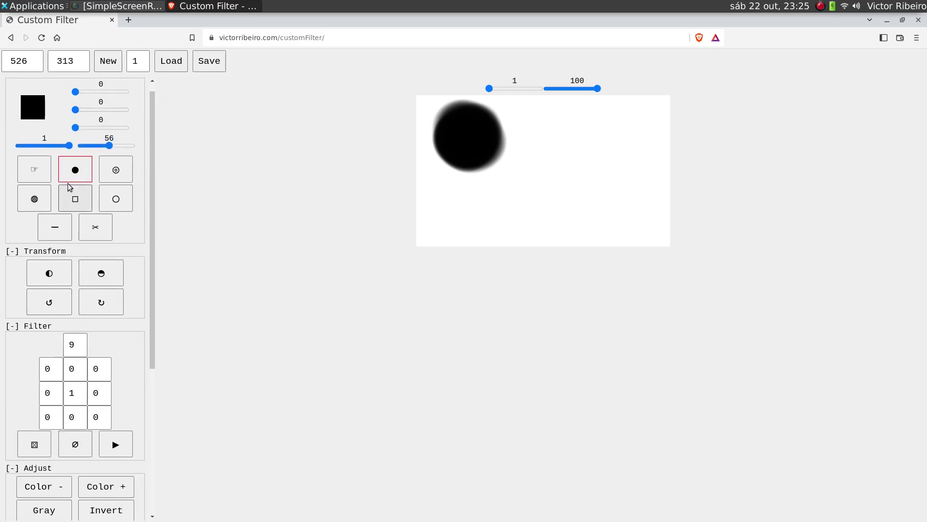
pyautogui.scroll(-5, 100, 368)
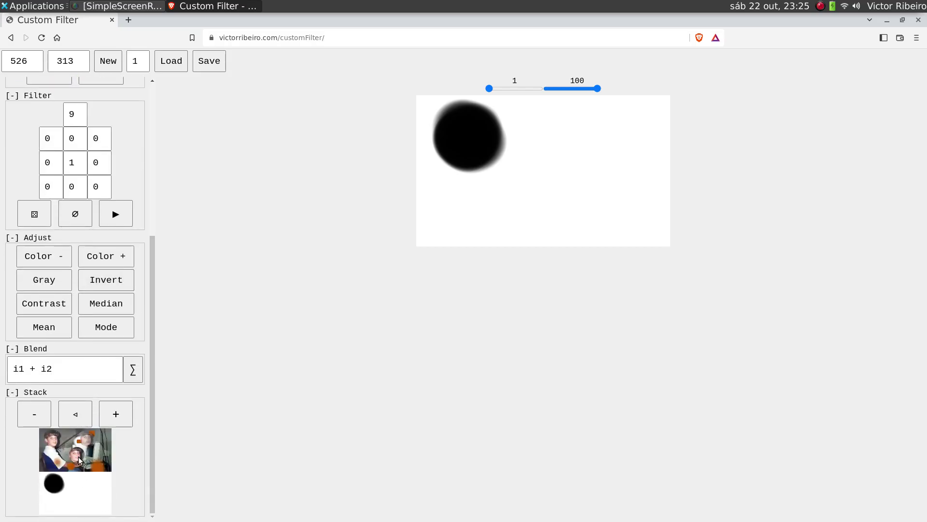
# With the boy's photo selected, change the Blend formula to i1 * (1-i2) and compute it.
pyautogui.click(80, 460)
pyautogui.click(58, 372)
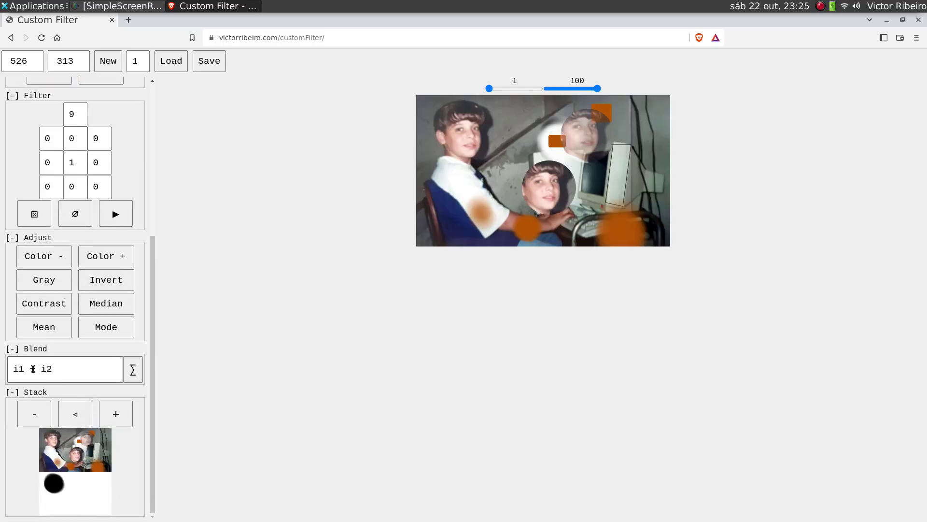
pyautogui.moveTo(49, 368); pyautogui.dragTo(32, 368)
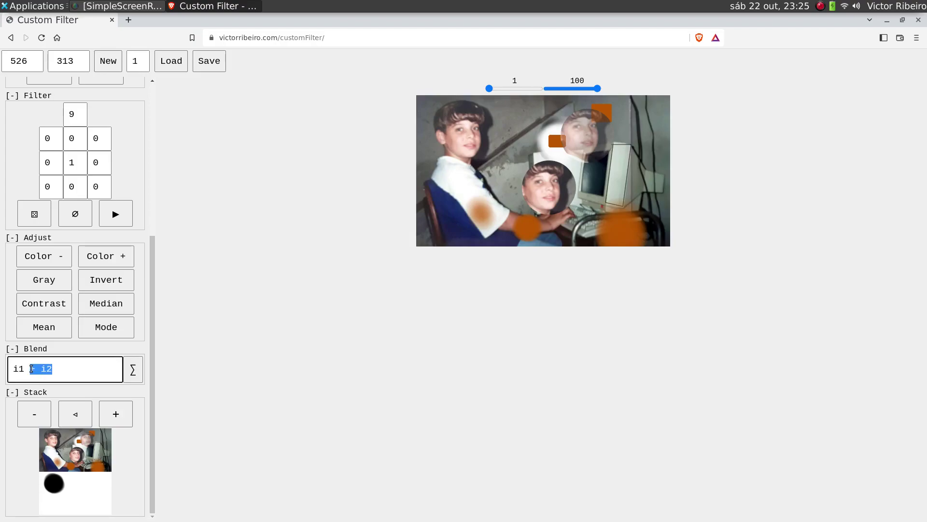
pyautogui.press('BackSpace')
pyautogui.write('* (1-i2')
pyautogui.click(139, 376)
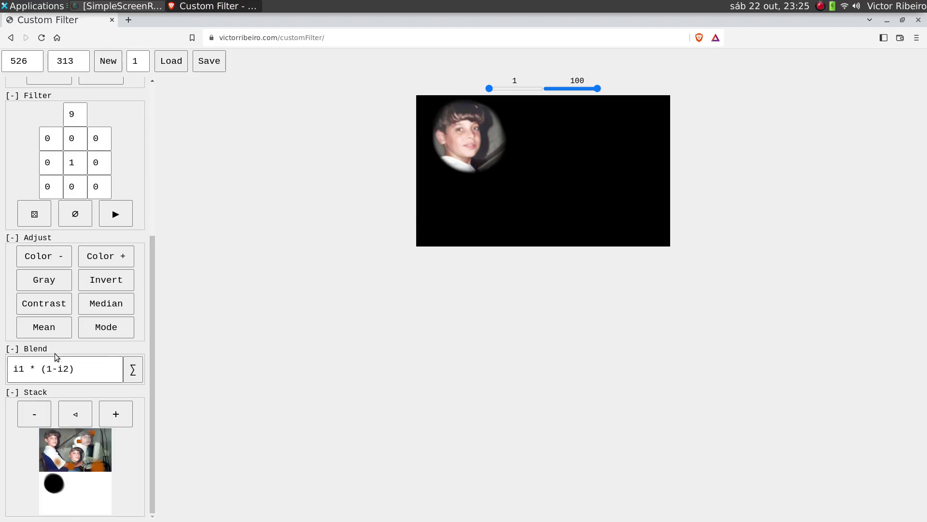
pyautogui.moveTo(15, 368); pyautogui.dragTo(93, 370)
pyautogui.press('Home')
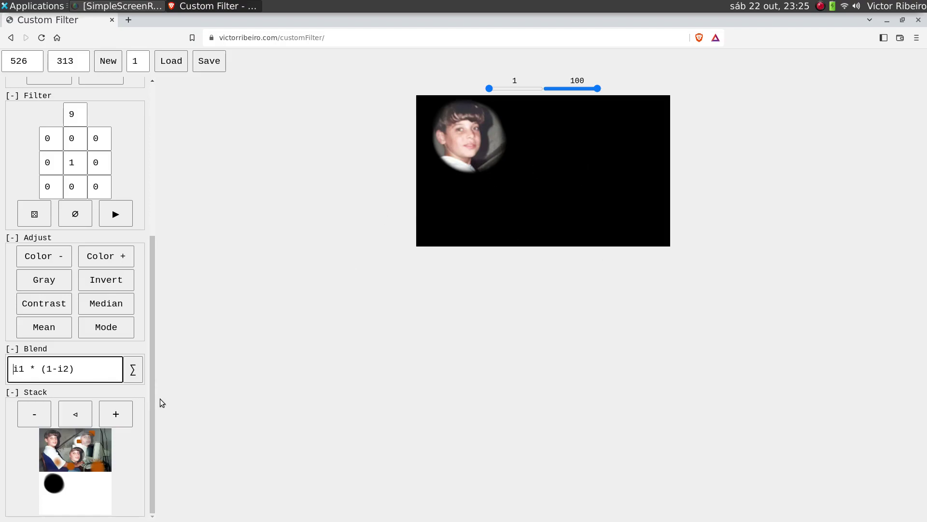
# Add the face-on-black result to the stack and remove the circle mask image.
pyautogui.click(125, 416)
pyautogui.scroll(-1, 77, 459)
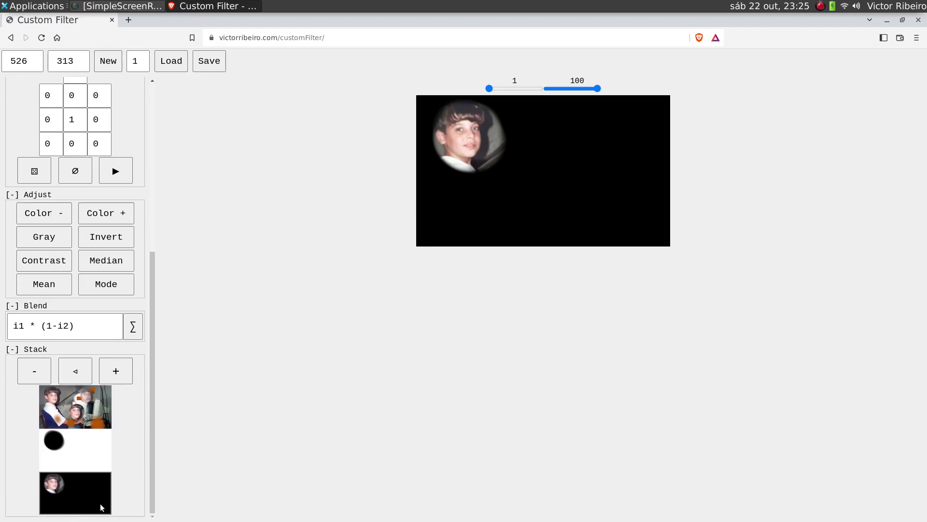
pyautogui.click(65, 451)
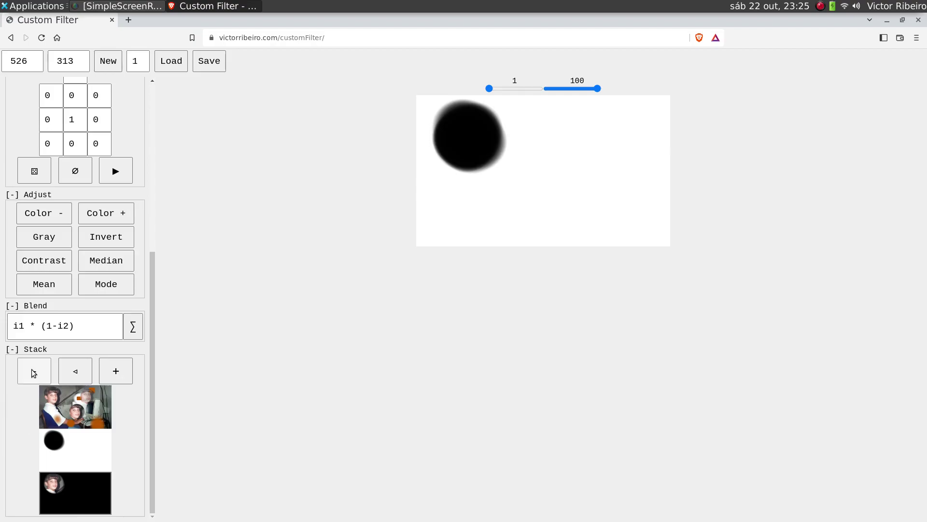
pyautogui.click(33, 372)
# Switch between the original photo and masked-face thumbnails to compare them, ending on the photo.
pyautogui.click(76, 470)
pyautogui.click(76, 493)
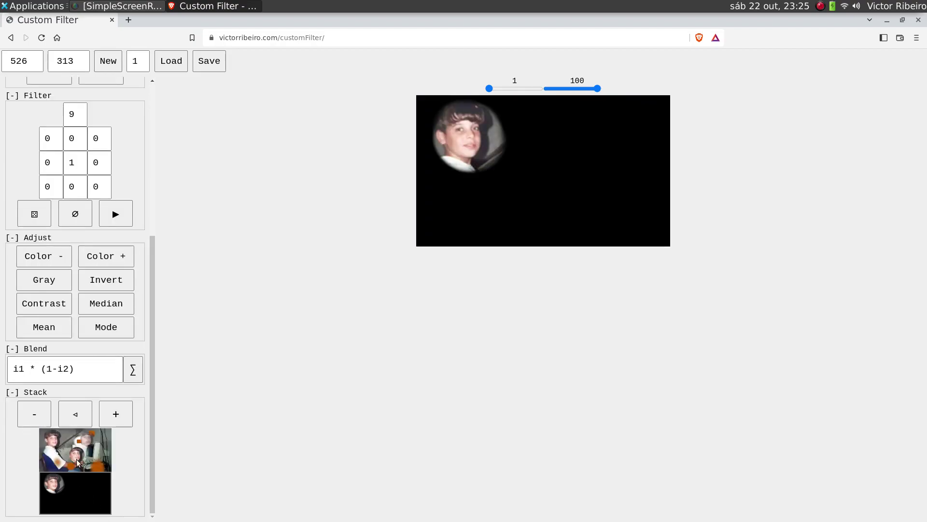
pyautogui.click(76, 458)
pyautogui.click(73, 496)
pyautogui.click(79, 451)
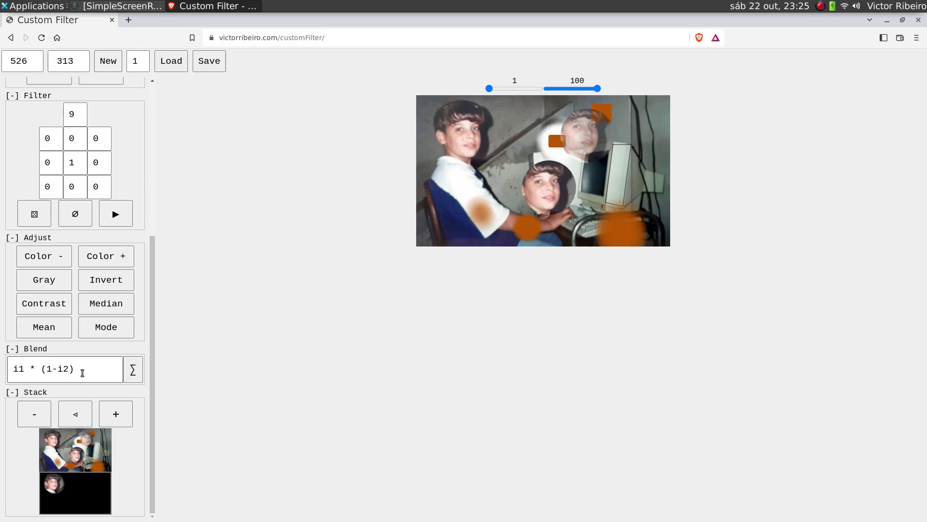
pyautogui.scroll(5, 82, 372)
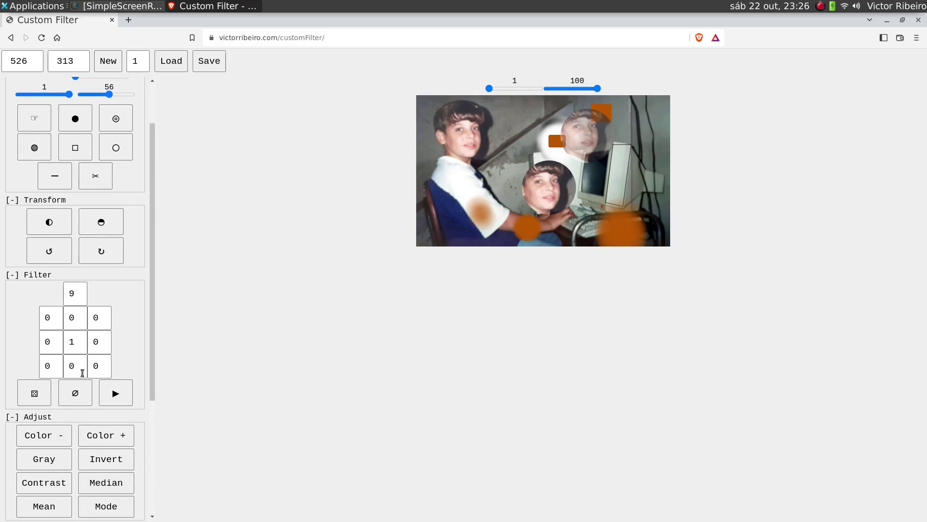
pyautogui.scroll(-5, 83, 372)
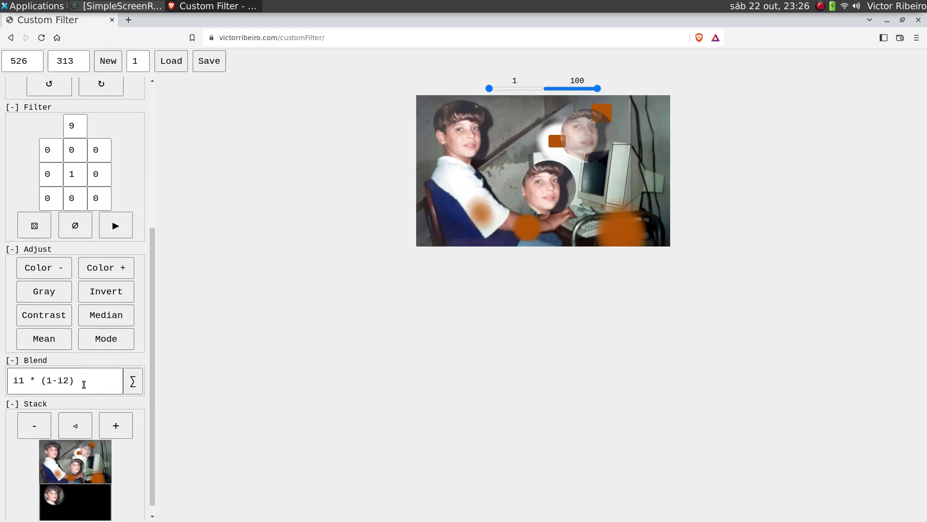
pyautogui.scroll(-1, 84, 383)
pyautogui.scroll(5, 83, 391)
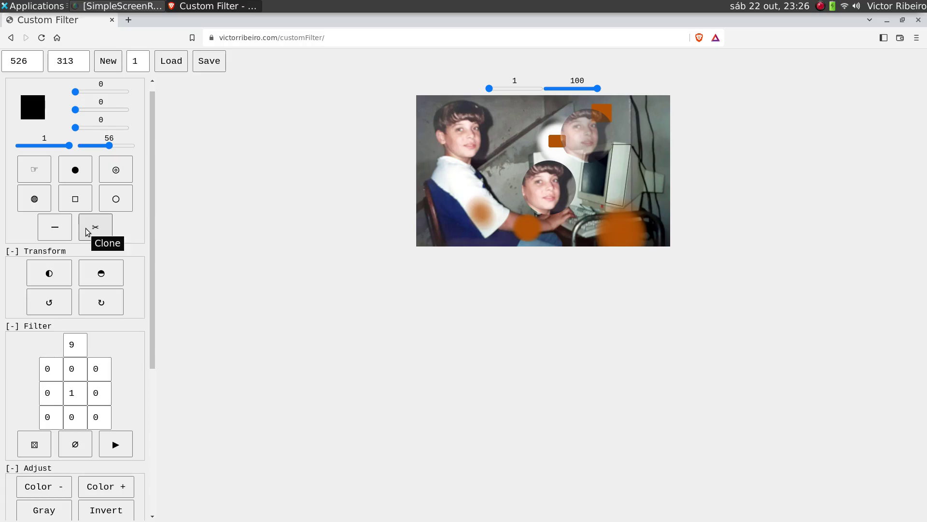
# Fade the image out with the opacity slider and bring it back to full.
pyautogui.moveTo(490, 88)
pyautogui.mouseDown()
pyautogui.moveTo(506, 92)
pyautogui.moveTo(491, 93)
pyautogui.mouseUp()
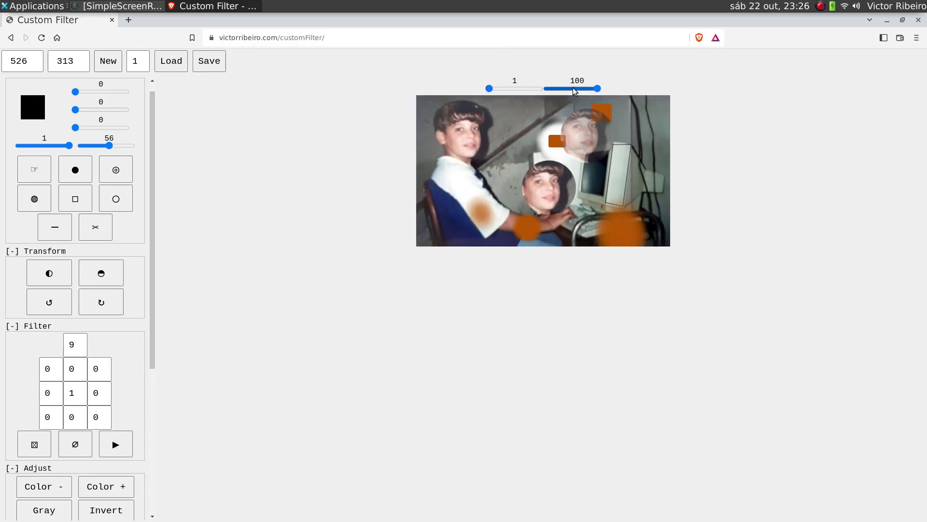
pyautogui.moveTo(573, 88); pyautogui.dragTo(602, 90)
pyautogui.scroll(-4, 112, 372)
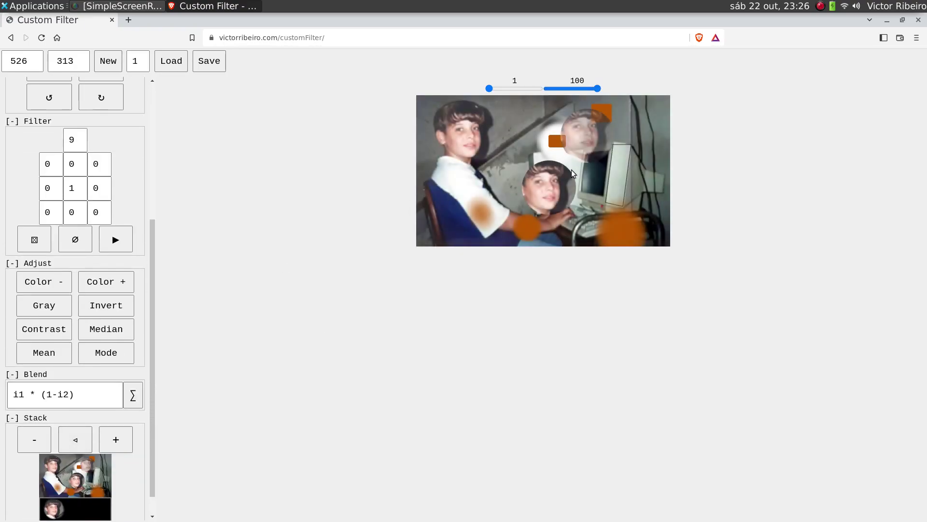
pyautogui.scroll(5, 62, 201)
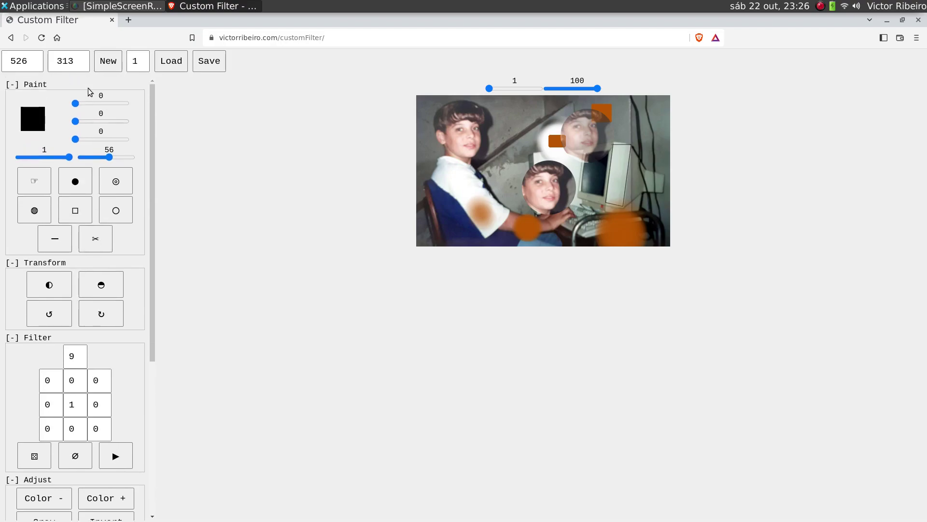
# Add a new blank 526x313 image and lower opacity to 64 so the photo shows through.
pyautogui.click(109, 65)
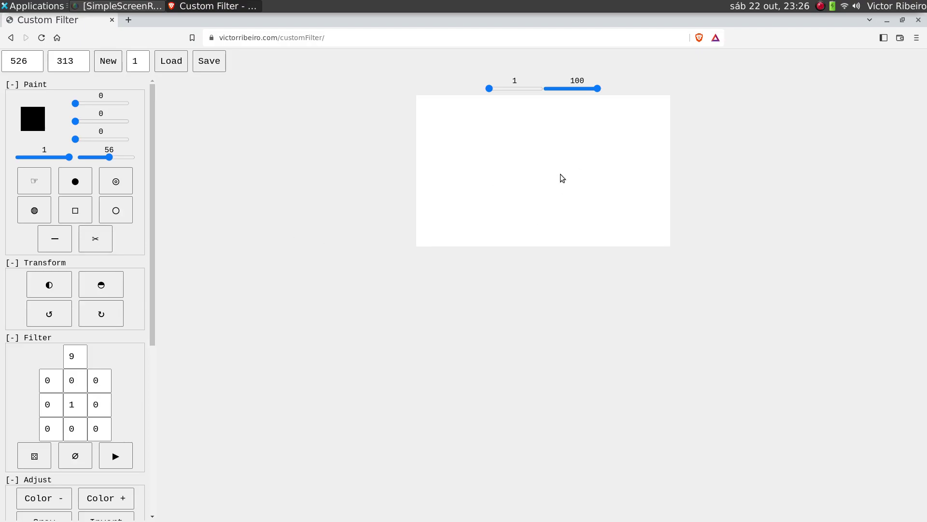
pyautogui.scroll(-6, 102, 415)
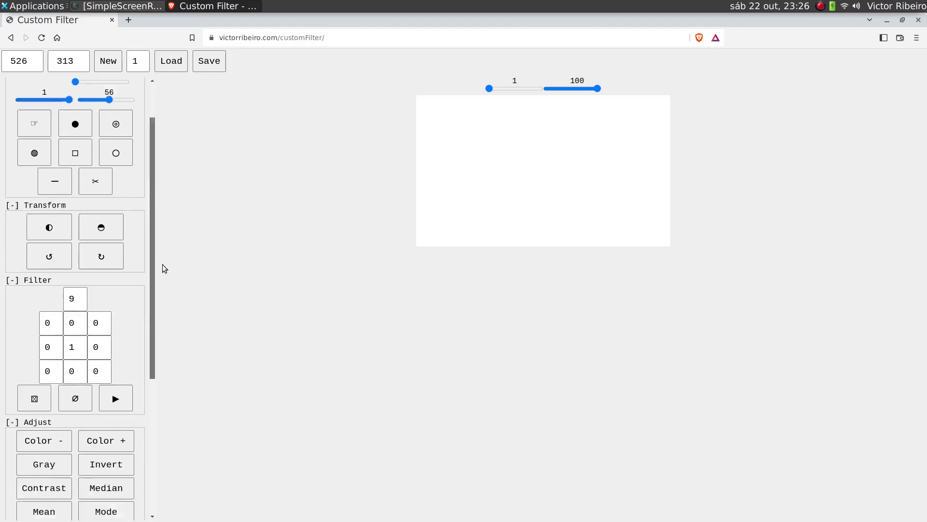
pyautogui.click(85, 410)
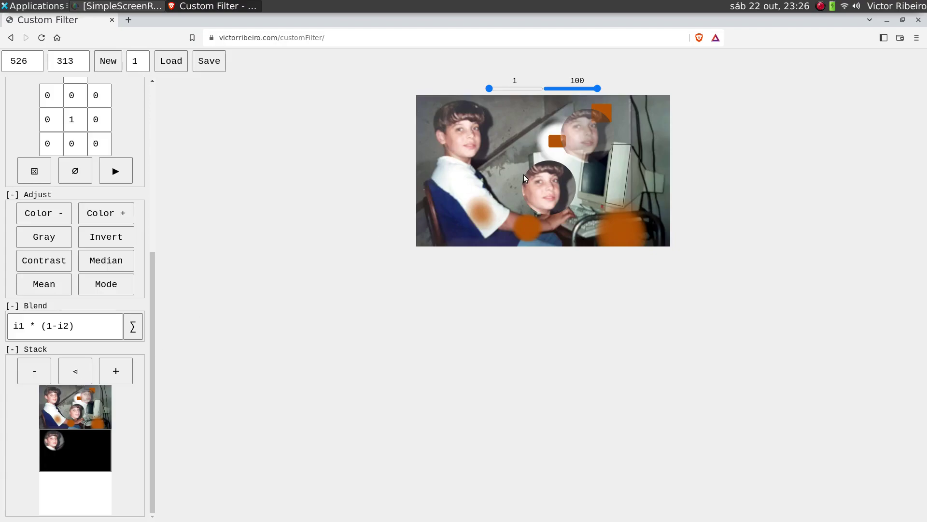
pyautogui.click(67, 499)
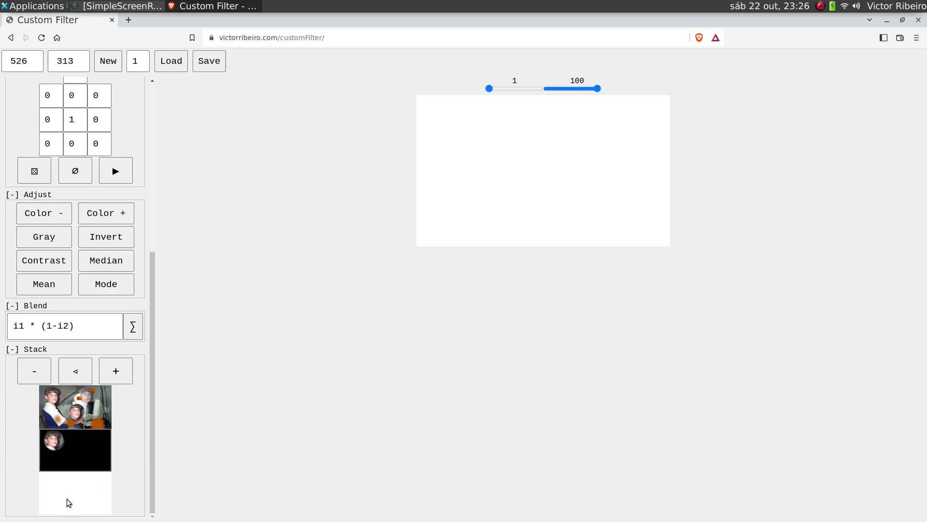
pyautogui.moveTo(596, 90)
pyautogui.mouseDown()
pyautogui.moveTo(560, 86)
pyautogui.moveTo(579, 94)
pyautogui.mouseUp()
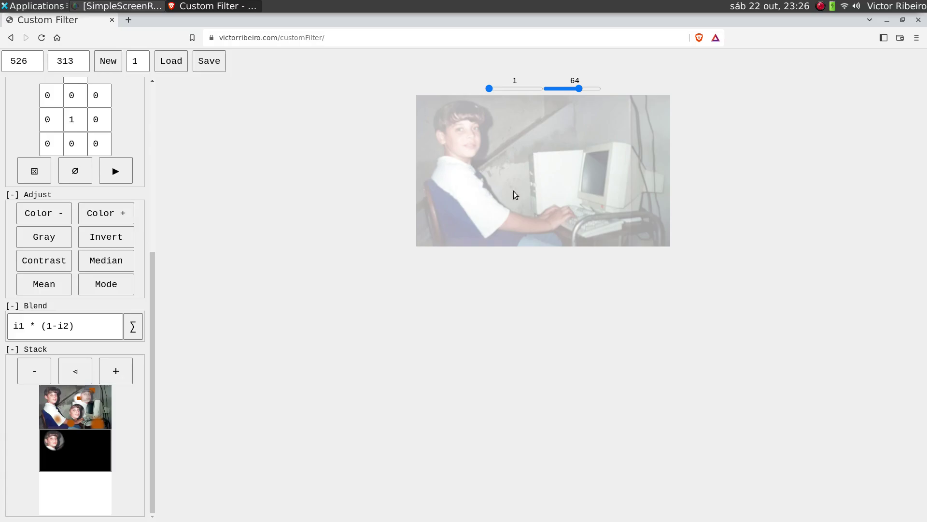
pyautogui.scroll(6, 130, 203)
# Paint black over the monitor with the round brush at size 24, then set opacity to 100.
pyautogui.click(80, 183)
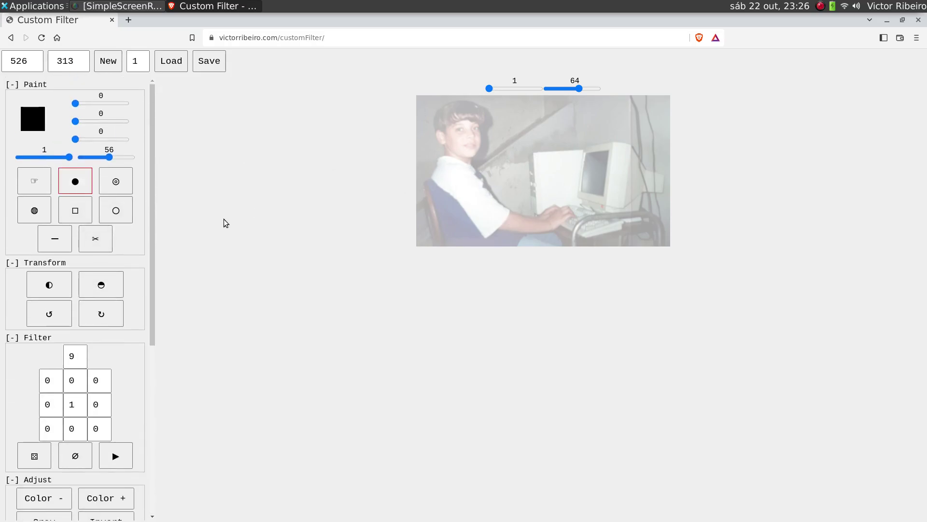
pyautogui.moveTo(109, 157); pyautogui.dragTo(93, 157)
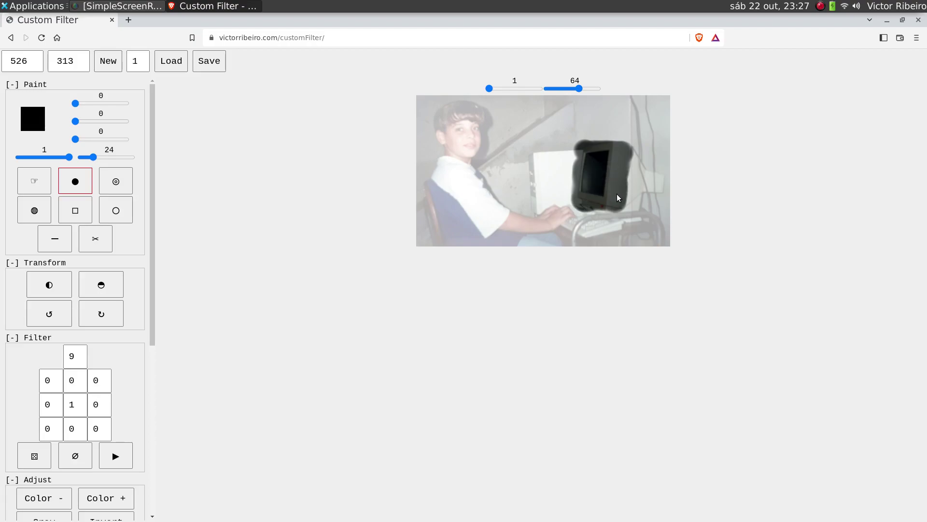
pyautogui.moveTo(580, 89); pyautogui.dragTo(601, 91)
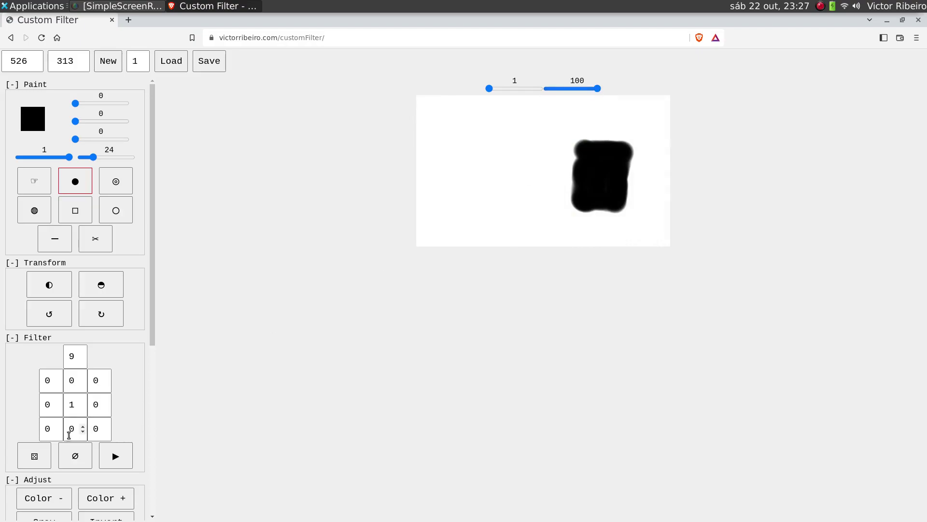
# Fade the mask to check it against the photo underneath, then restore full opacity.
pyautogui.scroll(-6, 70, 443)
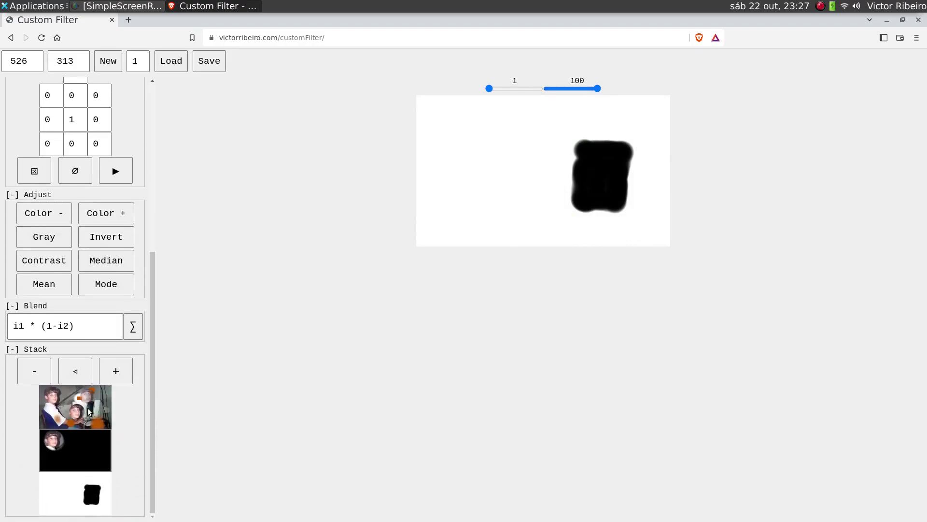
pyautogui.moveTo(587, 91); pyautogui.dragTo(547, 89)
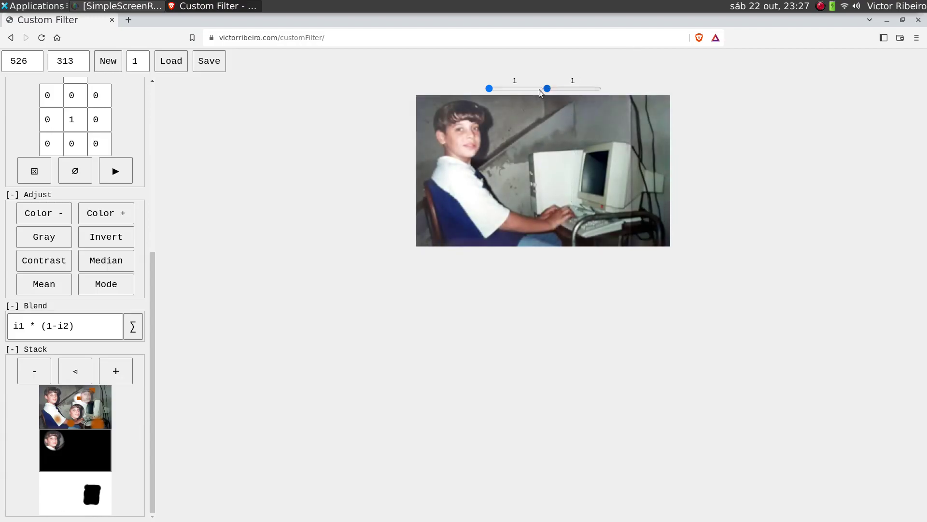
pyautogui.click(57, 409)
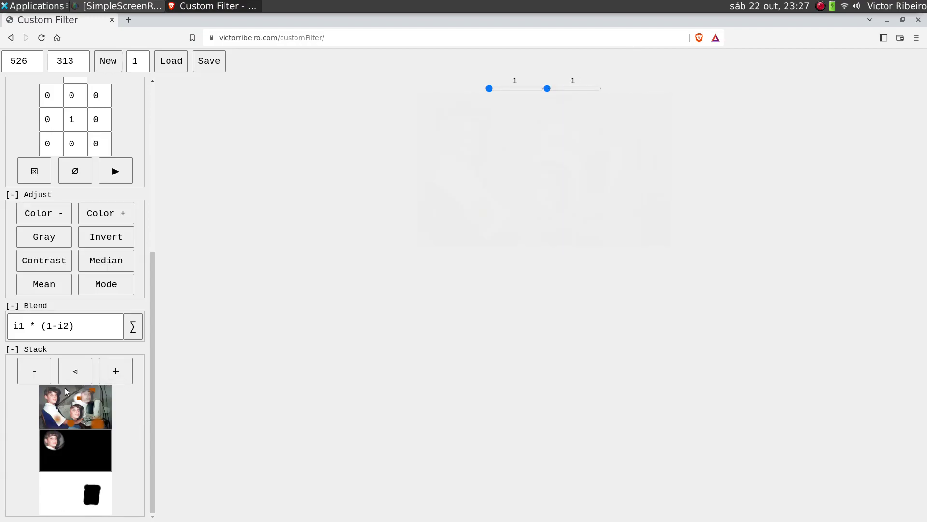
pyautogui.moveTo(547, 89); pyautogui.dragTo(598, 88)
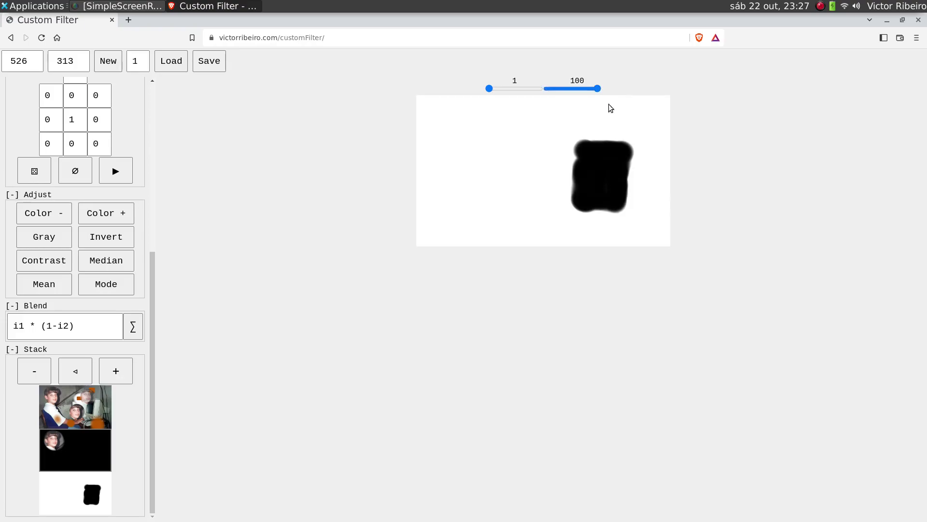
# Cycle through the face-on-black, mask and photo thumbnails, finishing on the top photo.
pyautogui.click(81, 464)
pyautogui.click(90, 419)
pyautogui.click(82, 447)
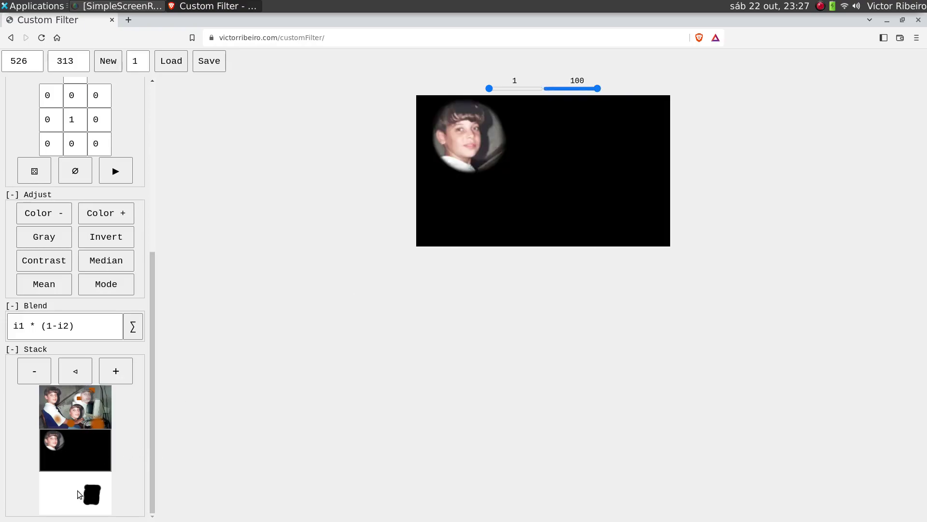
pyautogui.click(79, 491)
pyautogui.click(83, 454)
pyautogui.click(91, 400)
pyautogui.click(87, 452)
pyautogui.click(83, 478)
pyautogui.click(84, 403)
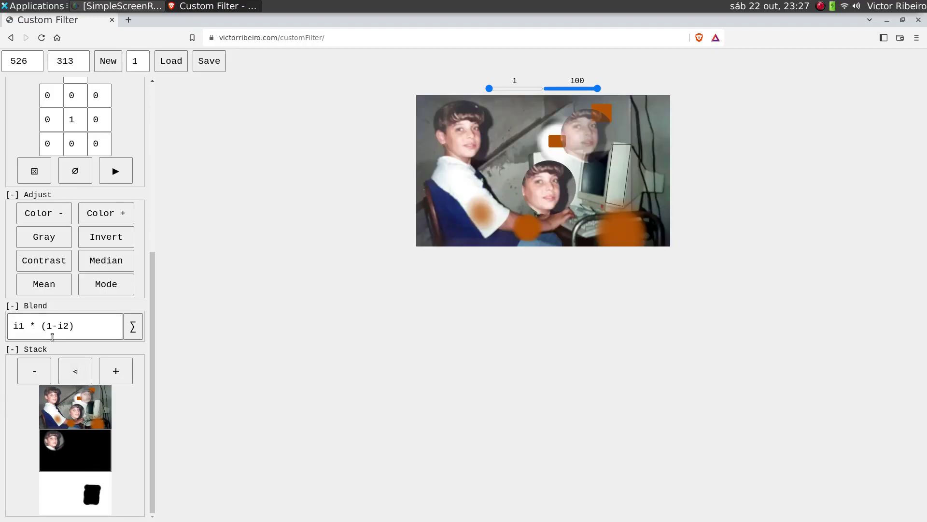
# Replace the Blend formula with i3 and apply it, then extend it to i3 * i1.
pyautogui.click(54, 329)
pyautogui.moveTo(72, 334); pyautogui.dragTo(13, 319)
pyautogui.write('i3')
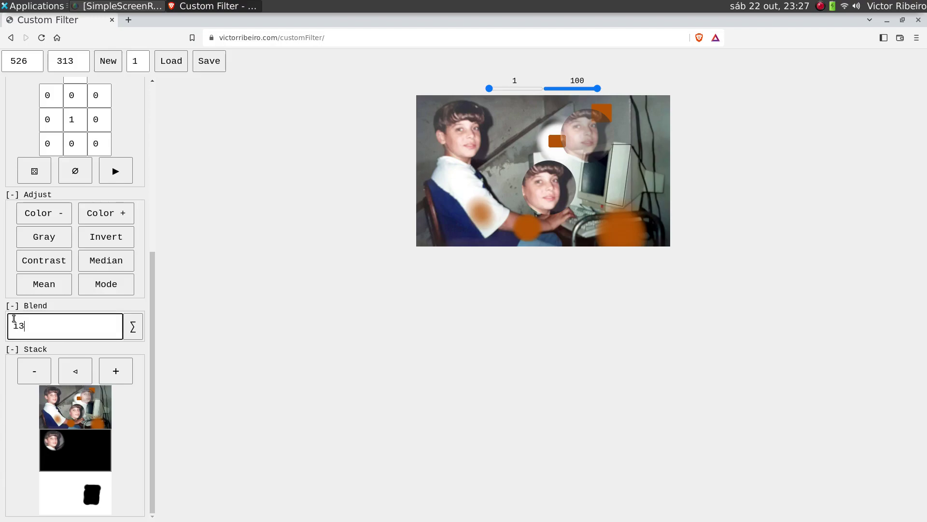
pyautogui.click(138, 327)
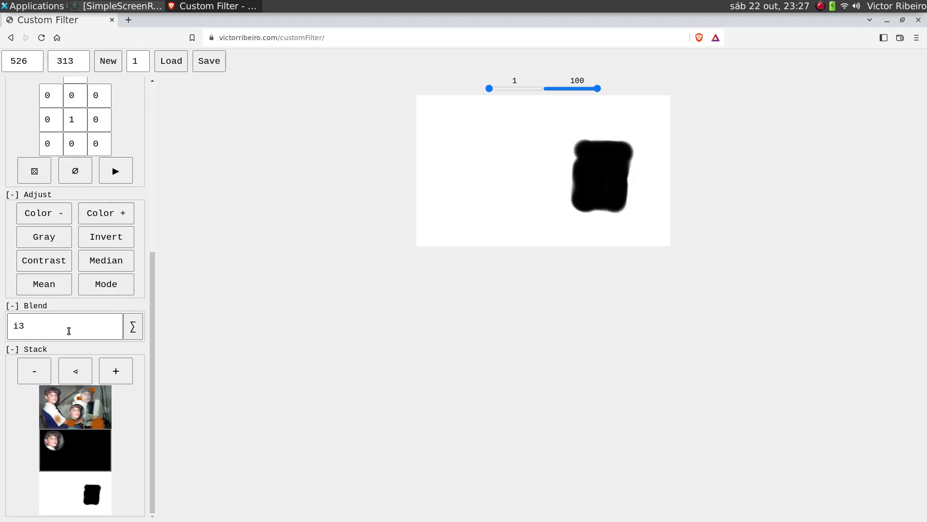
pyautogui.click(68, 331)
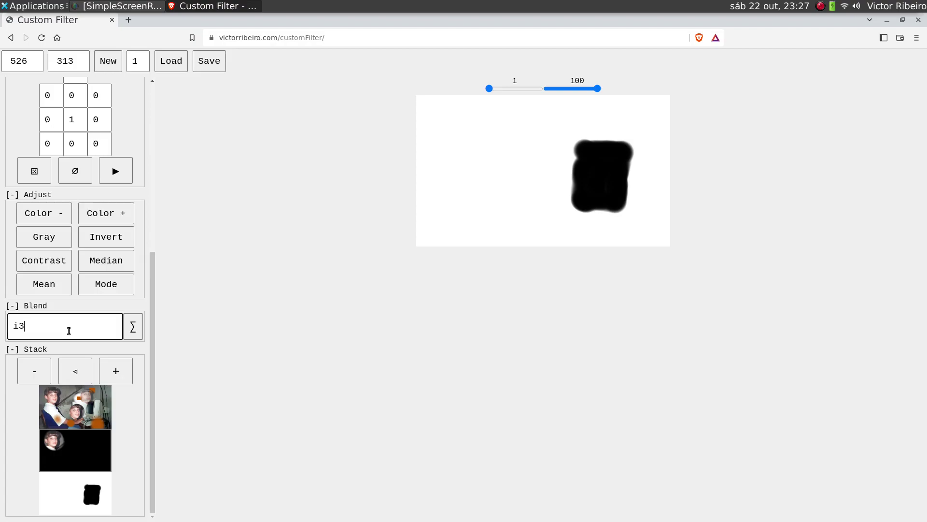
pyautogui.write('* i1')
pyautogui.click(137, 331)
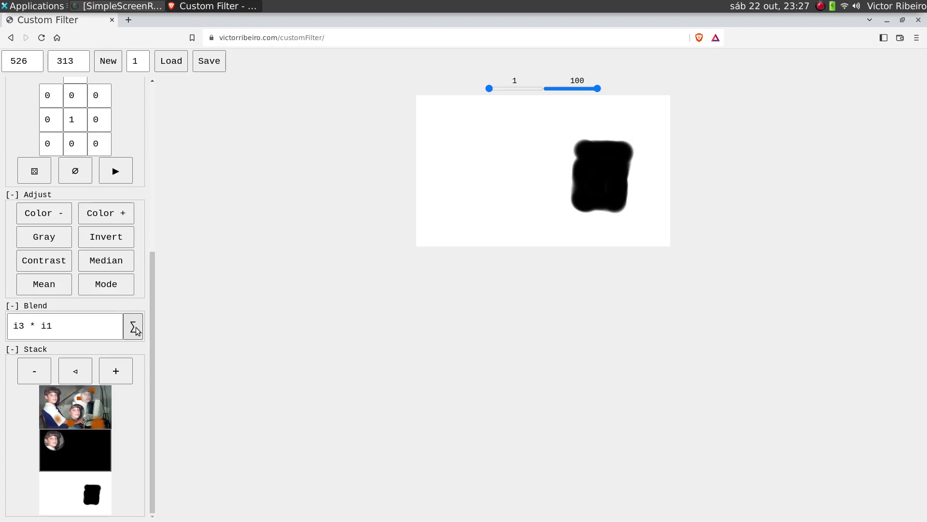
pyautogui.click(134, 331)
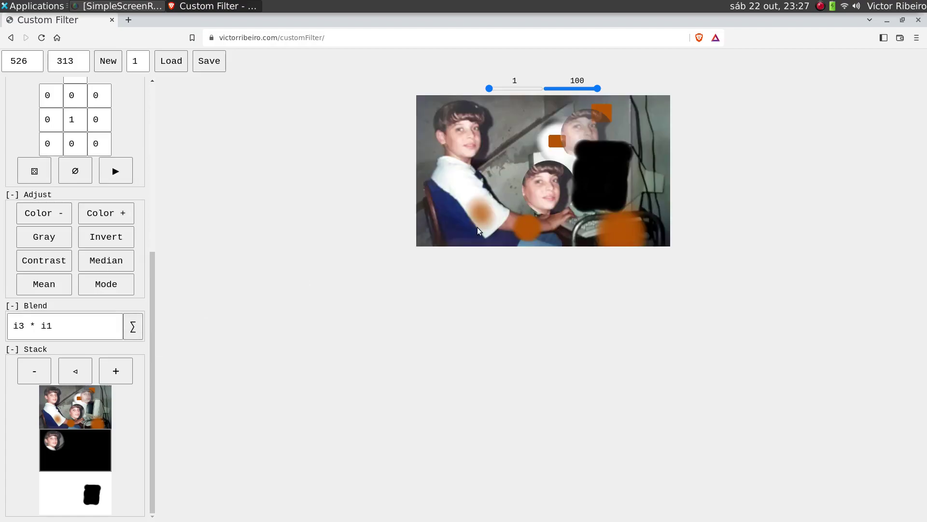
# Change the formula to (1-i3) * i1 and apply the blend.
pyautogui.click(47, 326)
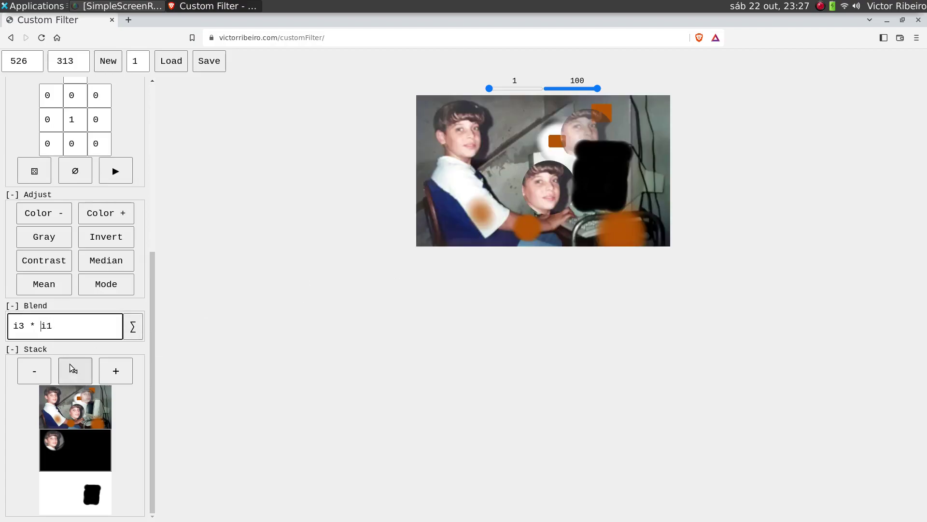
pyautogui.write('(')
pyautogui.hotkey('ctrl', 'z')
pyautogui.write('(1-i3)')
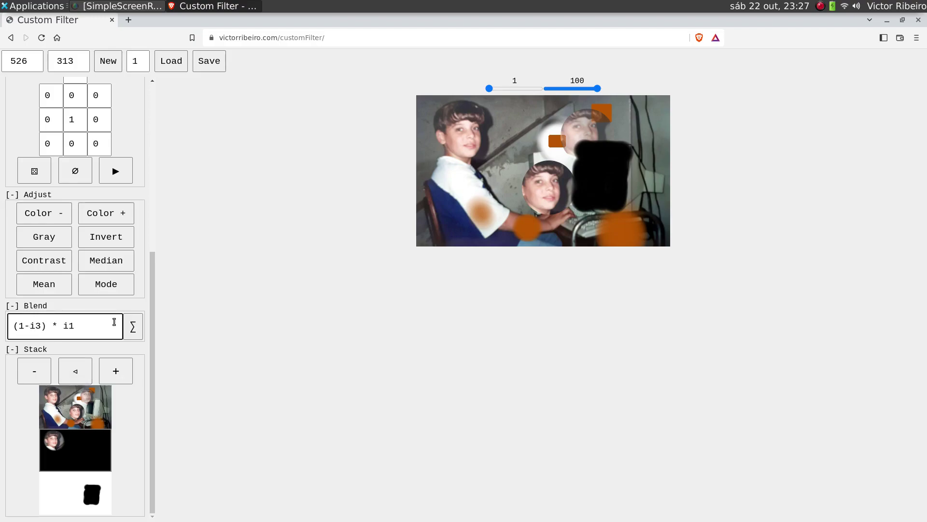
pyautogui.click(133, 325)
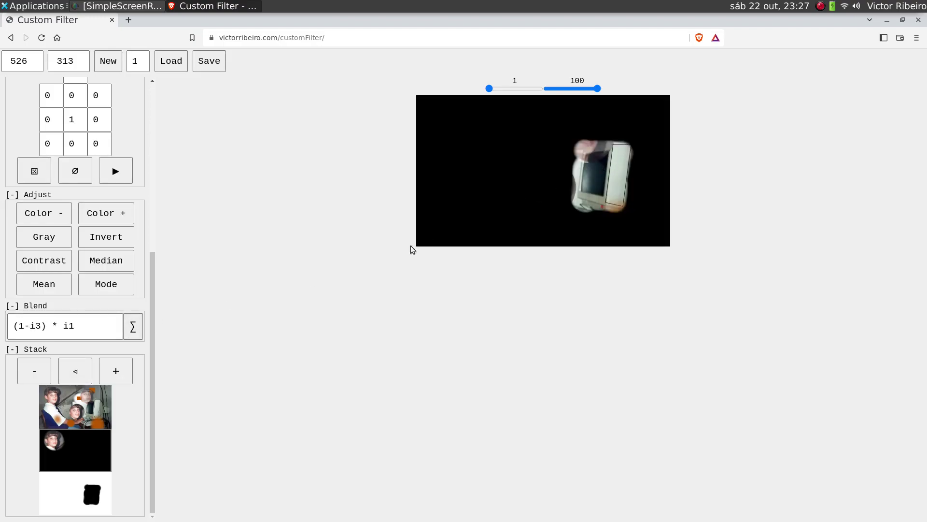
# Append + i1 to the formula and apply, then change it to (1-i3) * i1 + i2.
pyautogui.click(100, 323)
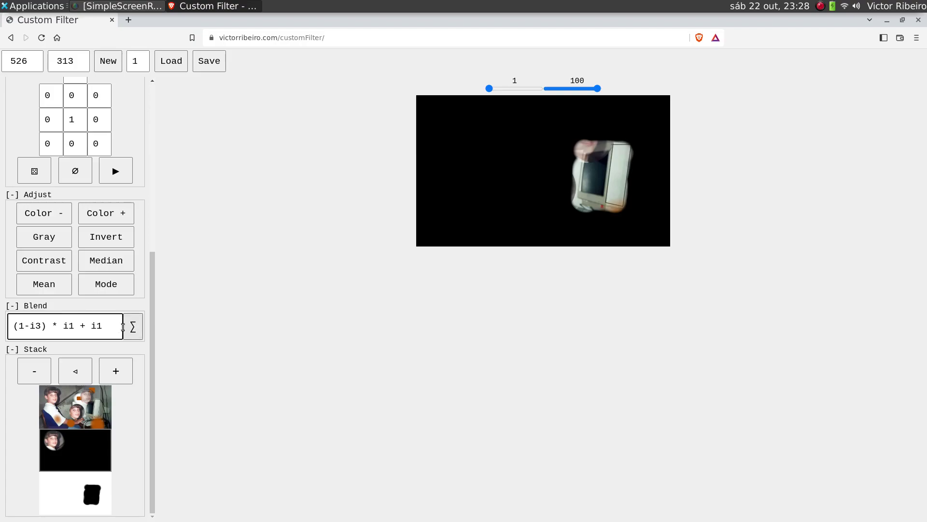
pyautogui.click(132, 326)
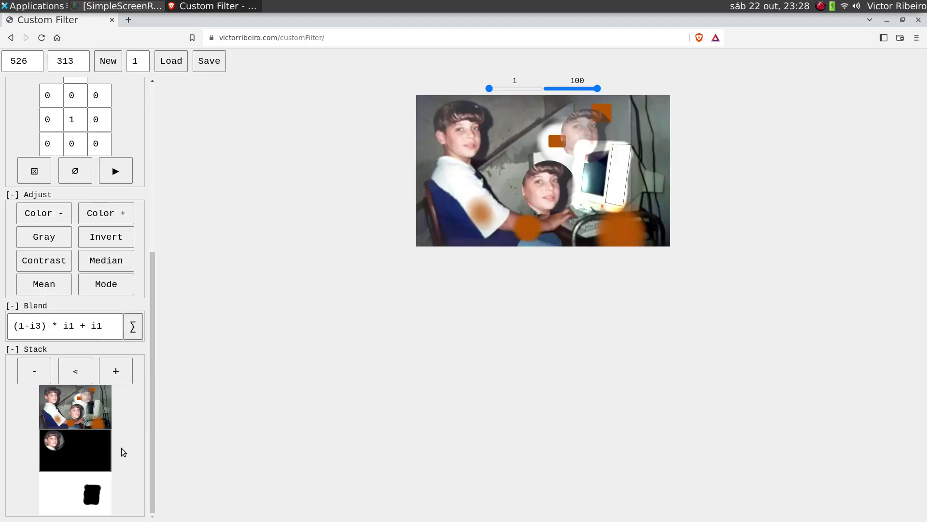
pyautogui.click(107, 325)
pyautogui.moveTo(107, 325); pyautogui.dragTo(99, 326)
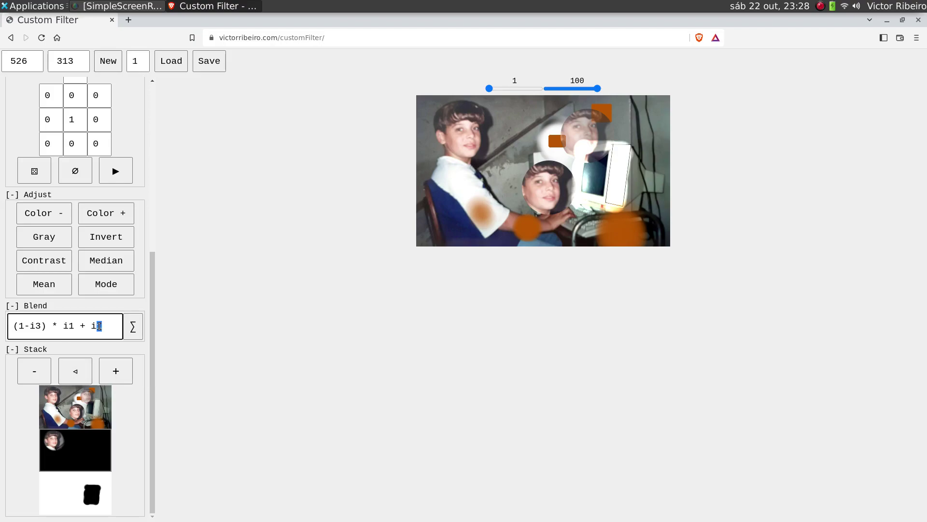
pyautogui.write('2')
pyautogui.click(132, 326)
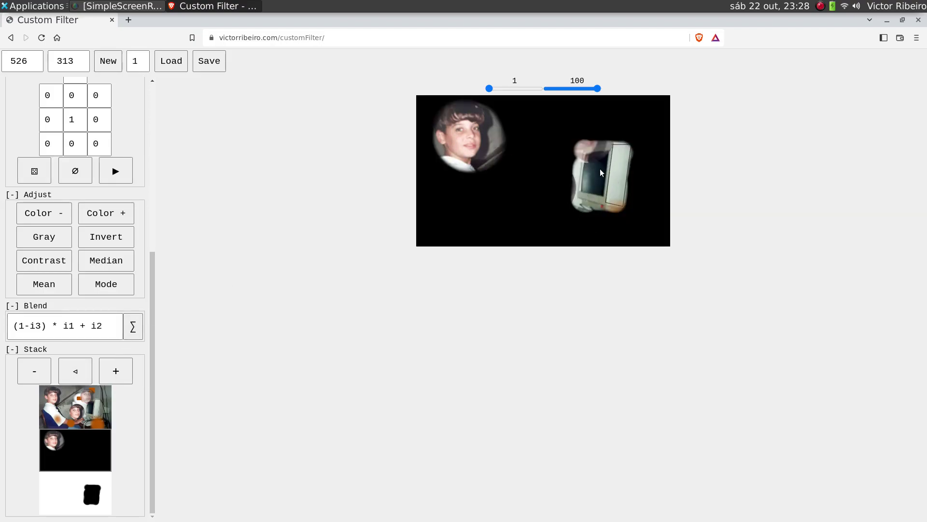
# Stack the face-and-monitor result, then delete the monitor mask and face-only images.
pyautogui.click(115, 370)
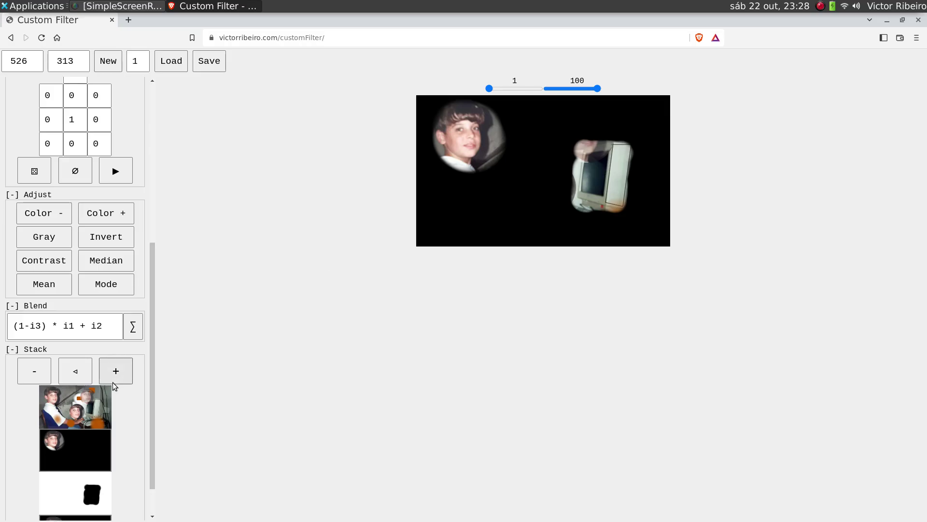
pyautogui.click(89, 461)
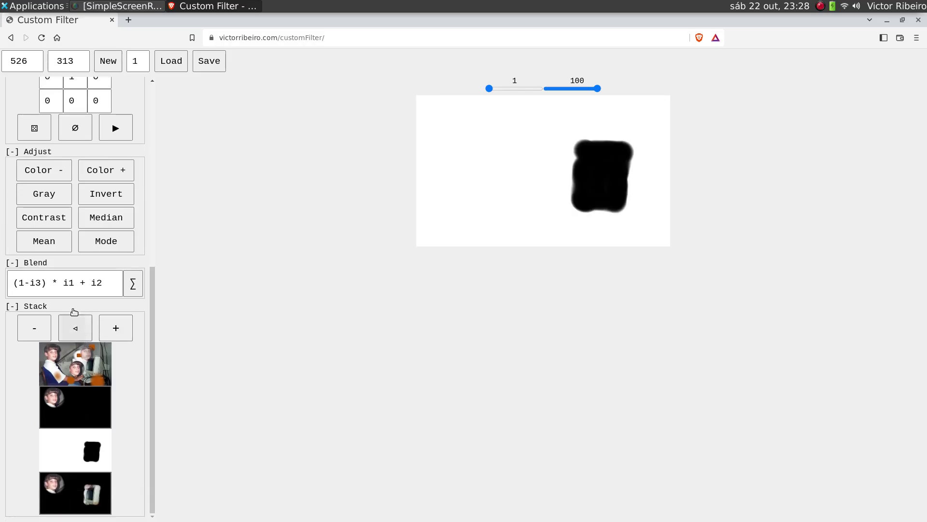
pyautogui.click(43, 329)
pyautogui.click(48, 383)
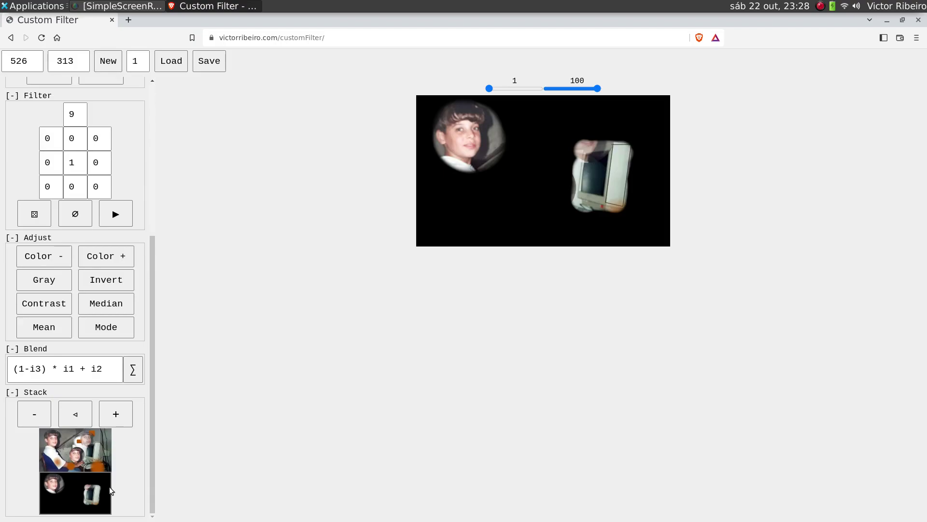
pyautogui.scroll(5, 114, 304)
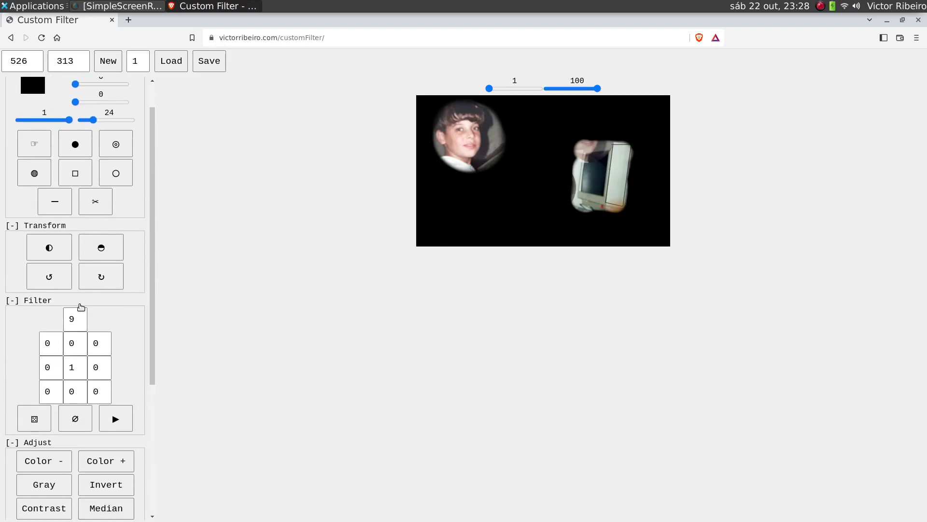